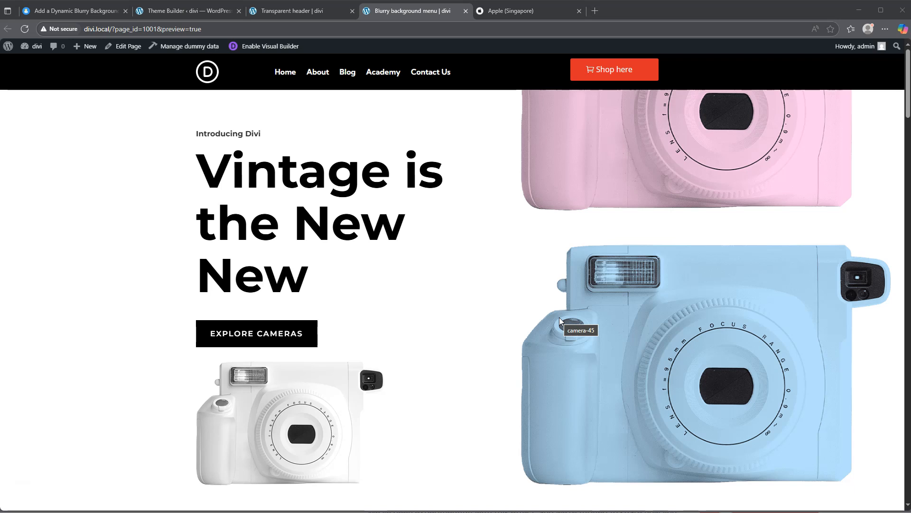
# Step: Examine how the sticky header on the Blurry background menu page treats the content passing beneath it
pyautogui.click(545, 305)
pyautogui.click(331, 226)
pyautogui.scroll(-2, 380, 167)
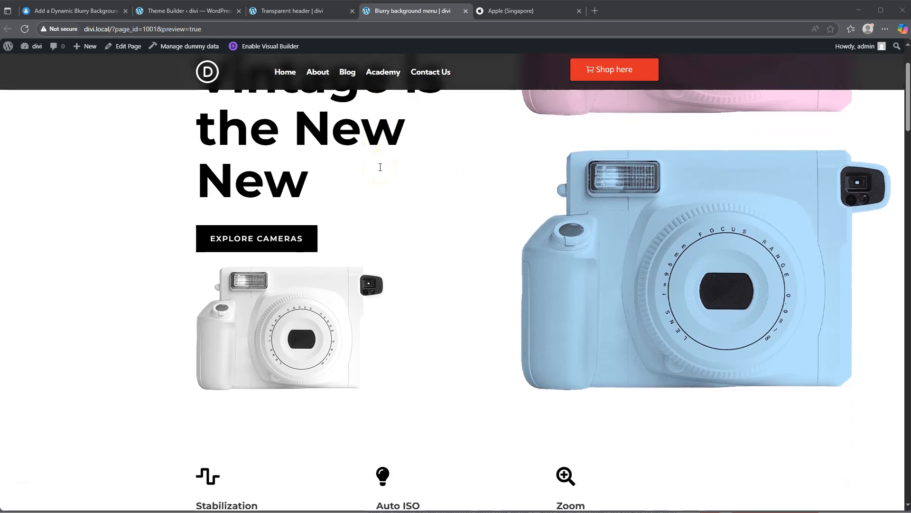
pyautogui.scroll(-2, 380, 167)
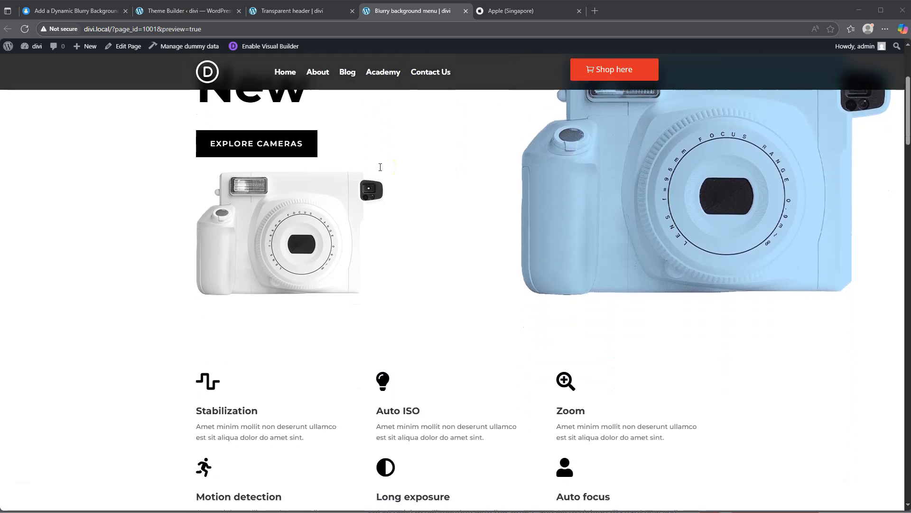
pyautogui.scroll(-1, 380, 167)
pyautogui.scroll(1, 380, 167)
pyautogui.scroll(-3, 381, 167)
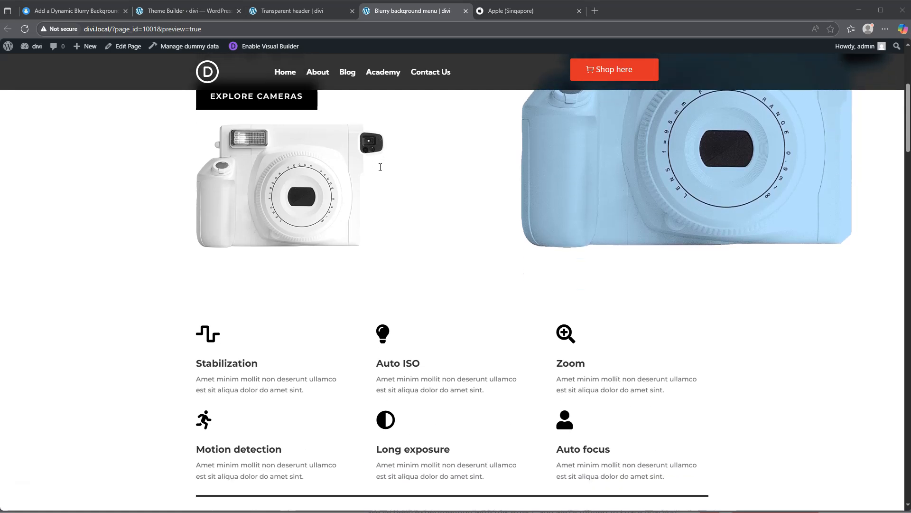
pyautogui.scroll(-4, 381, 167)
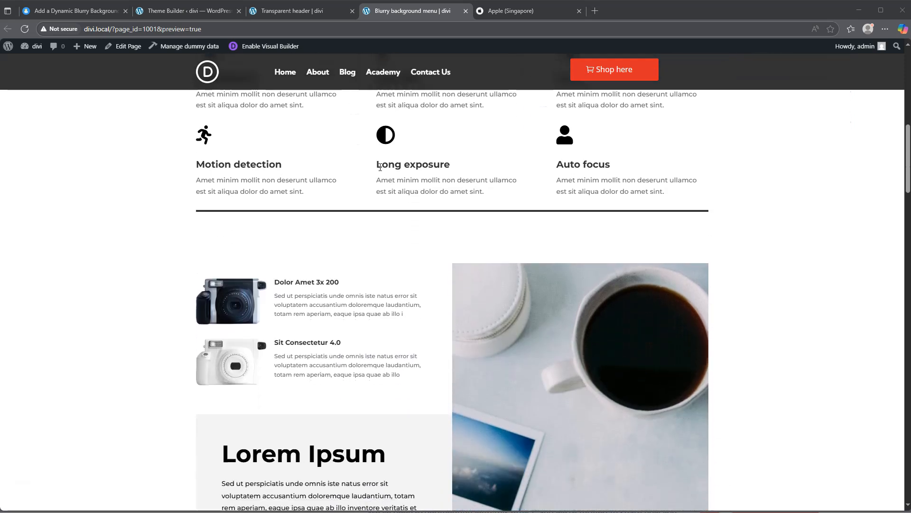
pyautogui.scroll(-1, 380, 168)
pyautogui.scroll(-1, 380, 167)
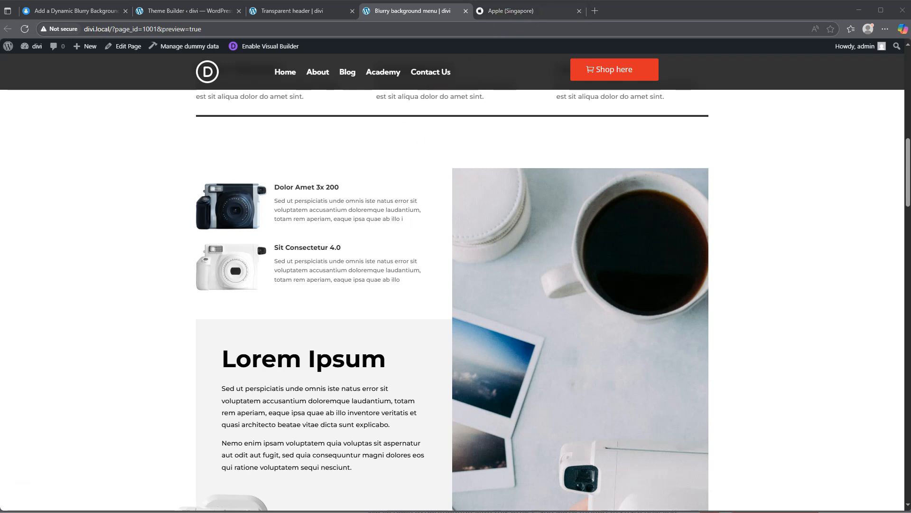
# Step: Switch to the Apple website and examine how its navigation bar looks over the passing page content
pyautogui.click(528, 11)
pyautogui.scroll(4, 444, 165)
pyautogui.scroll(8, 444, 164)
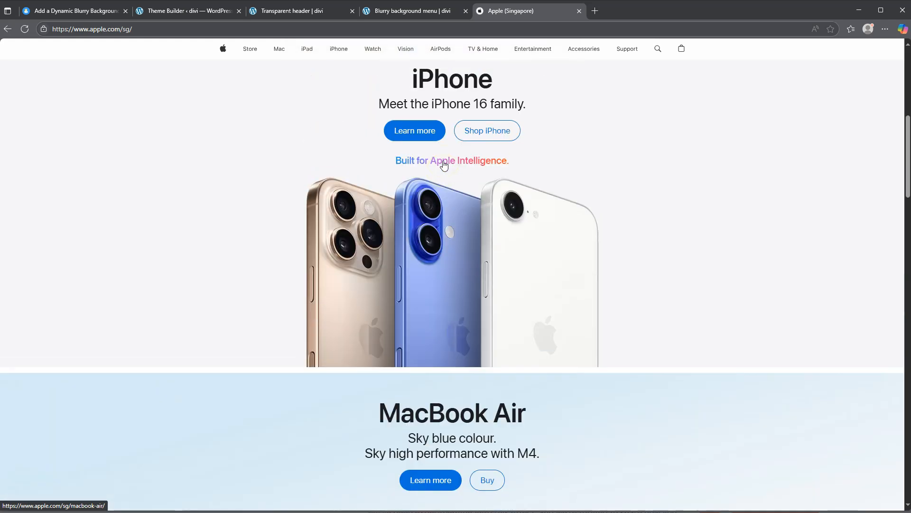
pyautogui.scroll(-3, 443, 165)
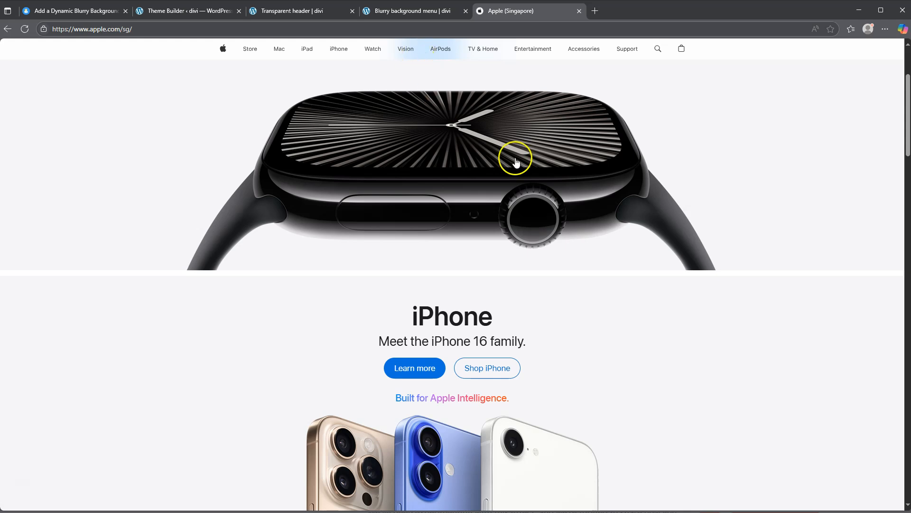
pyautogui.scroll(-4, 736, 145)
pyautogui.scroll(-2, 730, 150)
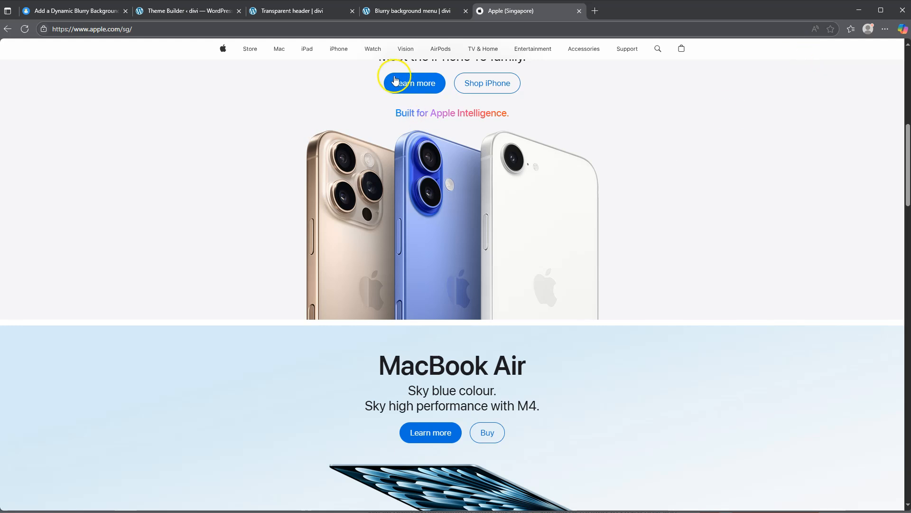
# Step: Compare the header of the Blurry background menu page with the header of the Transparent header page
pyautogui.click(405, 12)
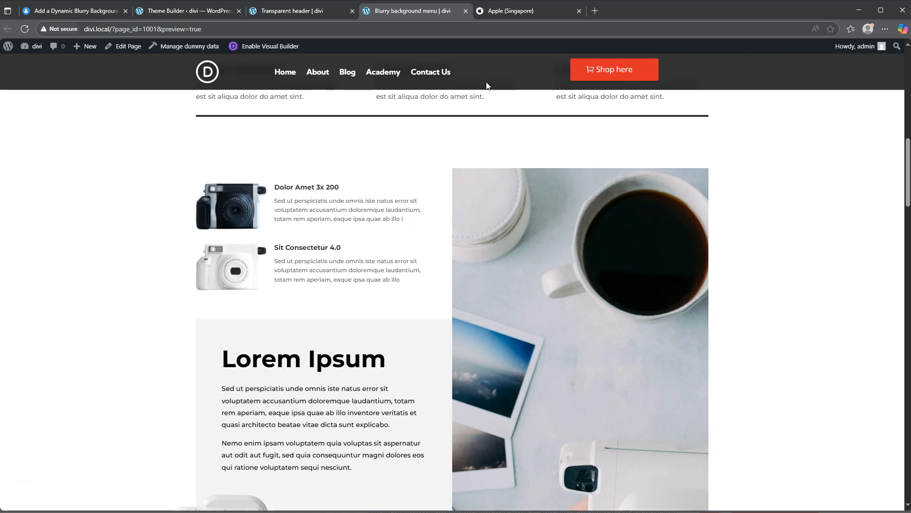
pyautogui.click(497, 100)
pyautogui.scroll(6, 497, 101)
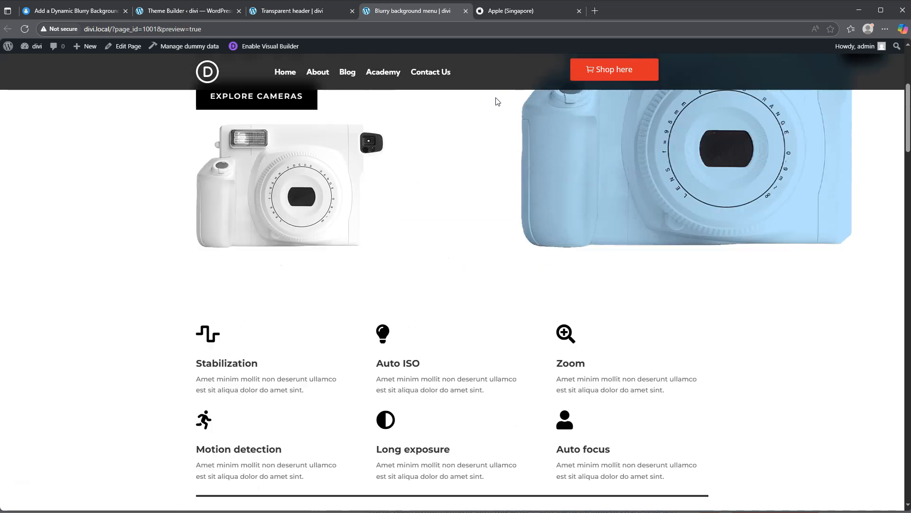
pyautogui.scroll(4, 497, 101)
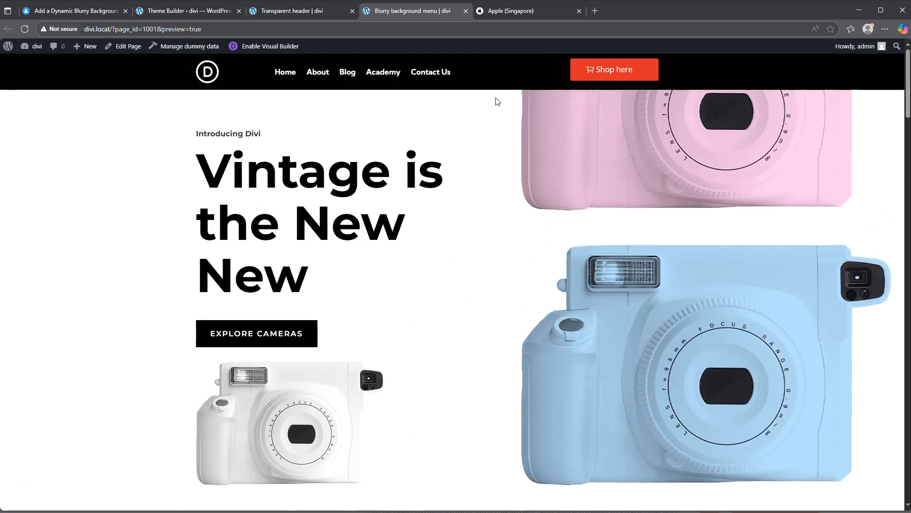
pyautogui.click(293, 12)
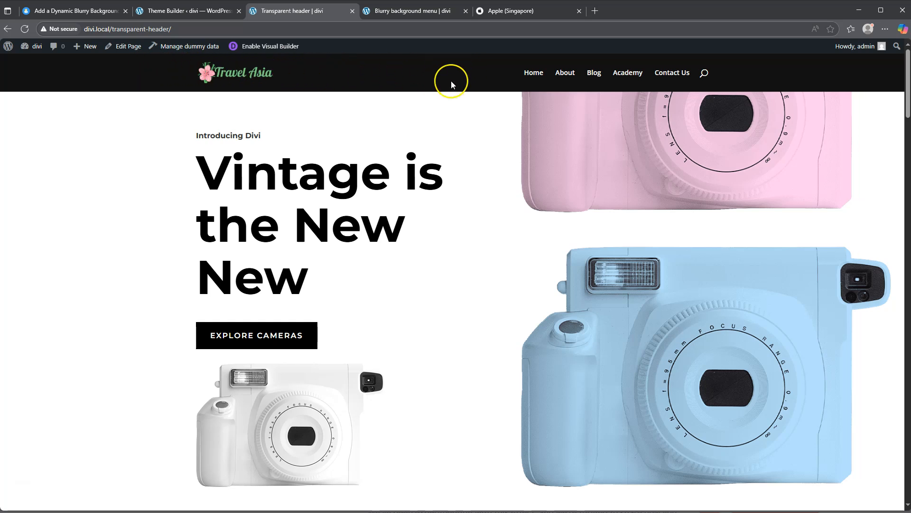
pyautogui.click(418, 10)
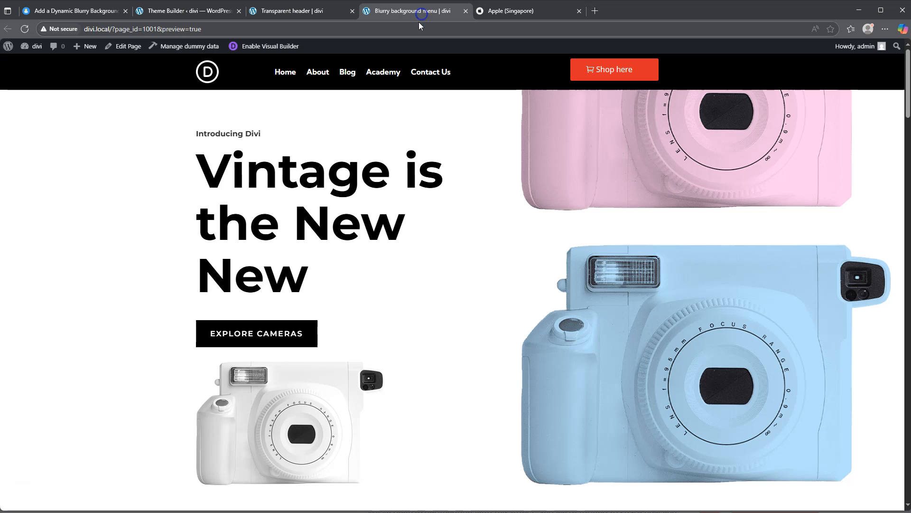
pyautogui.scroll(-3, 411, 135)
pyautogui.scroll(3, 411, 135)
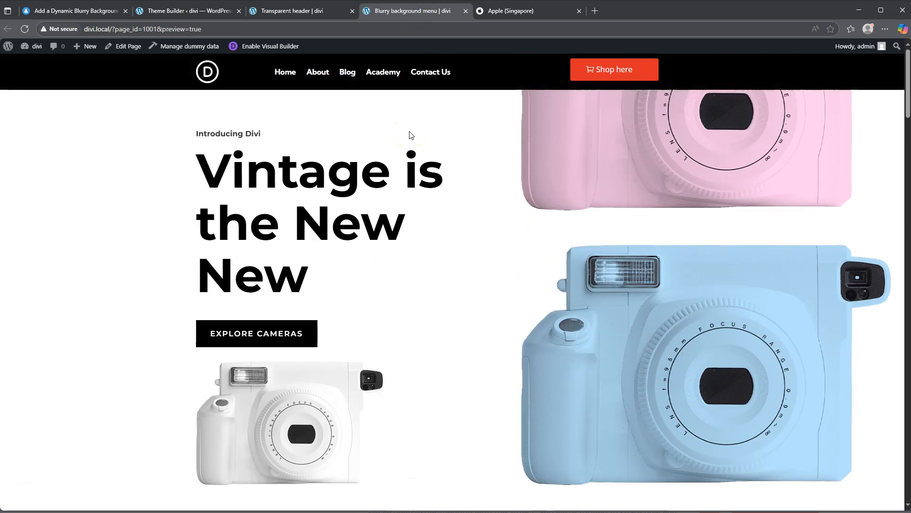
pyautogui.click(308, 13)
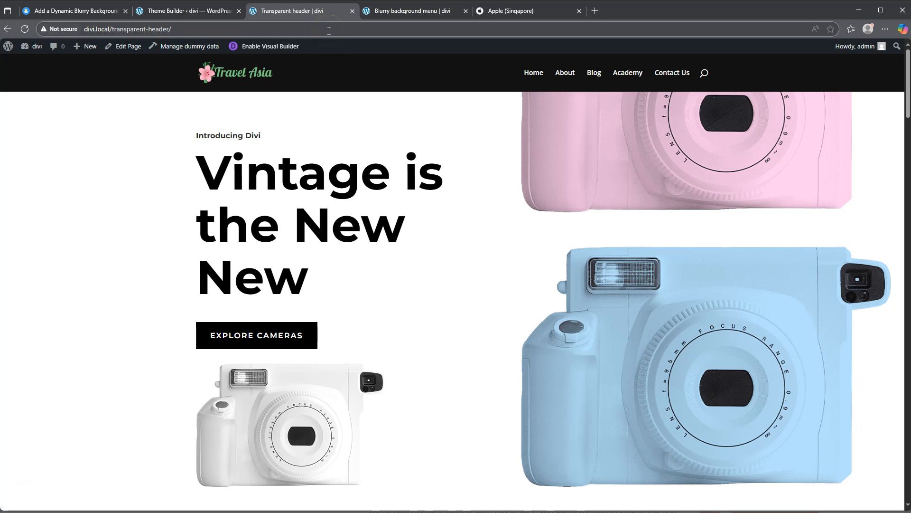
# Step: In the Divi Theme Builder, create a template assigned to the Transparent header page and start building its custom header
pyautogui.click(189, 12)
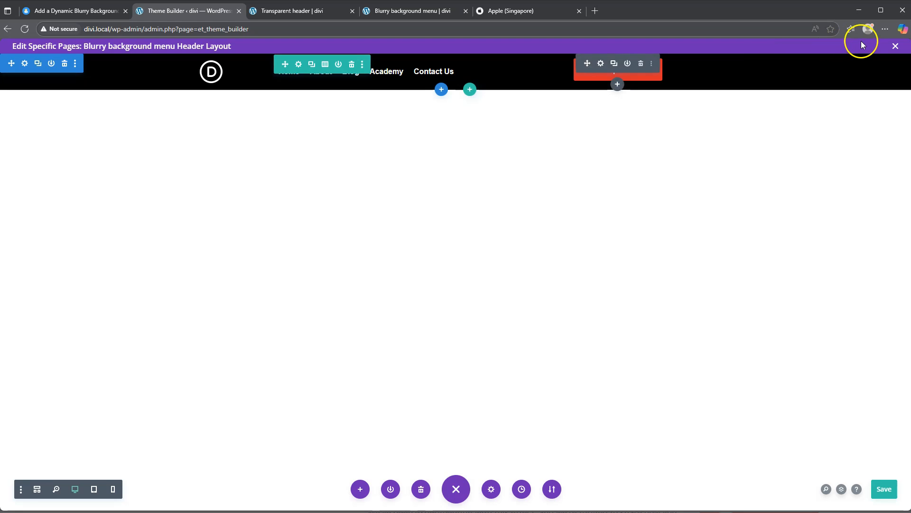
pyautogui.click(896, 46)
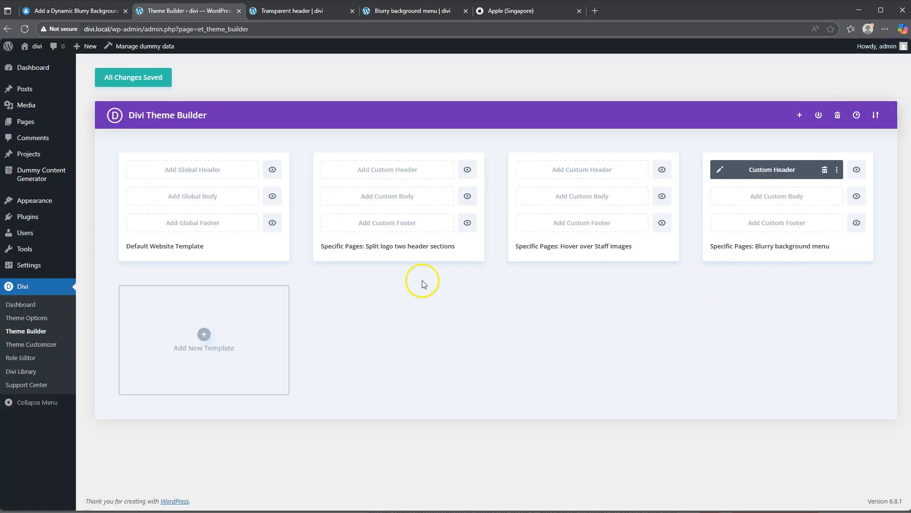
pyautogui.click(203, 336)
pyautogui.click(204, 333)
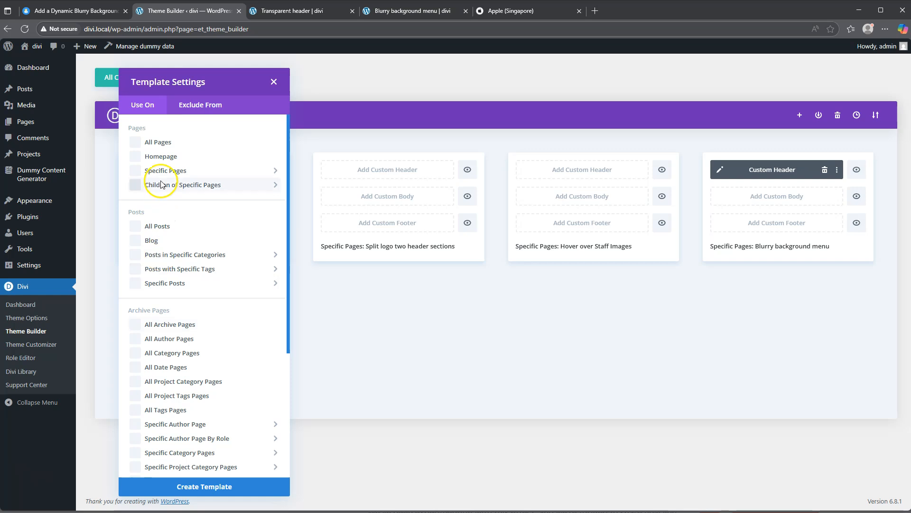
pyautogui.click(151, 170)
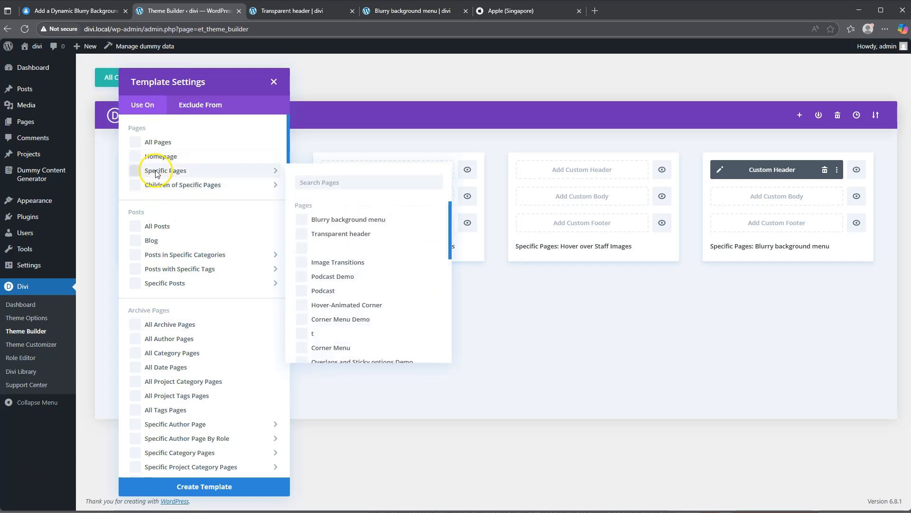
pyautogui.click(335, 236)
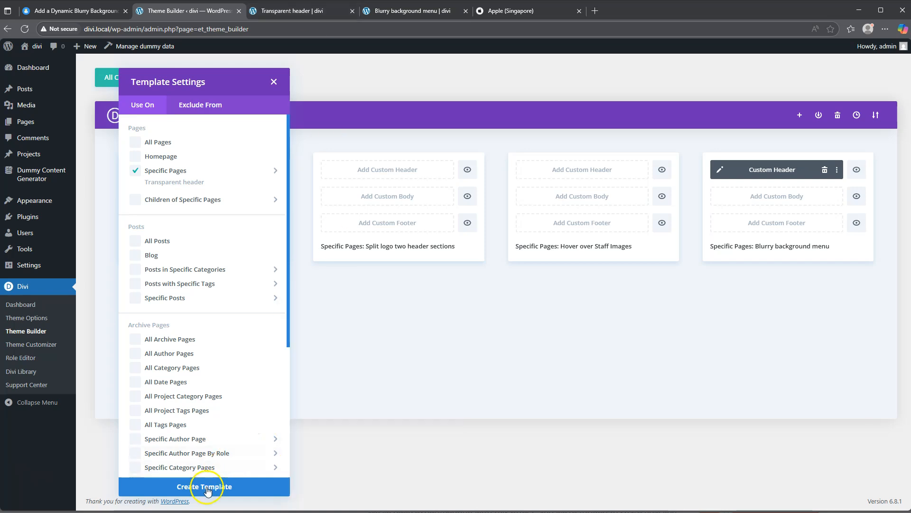
pyautogui.click(207, 487)
pyautogui.click(193, 307)
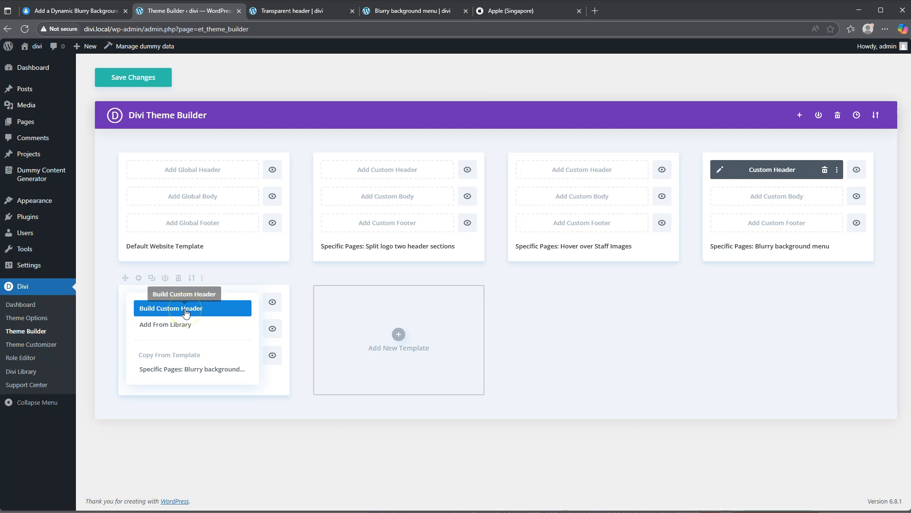
pyautogui.click(186, 313)
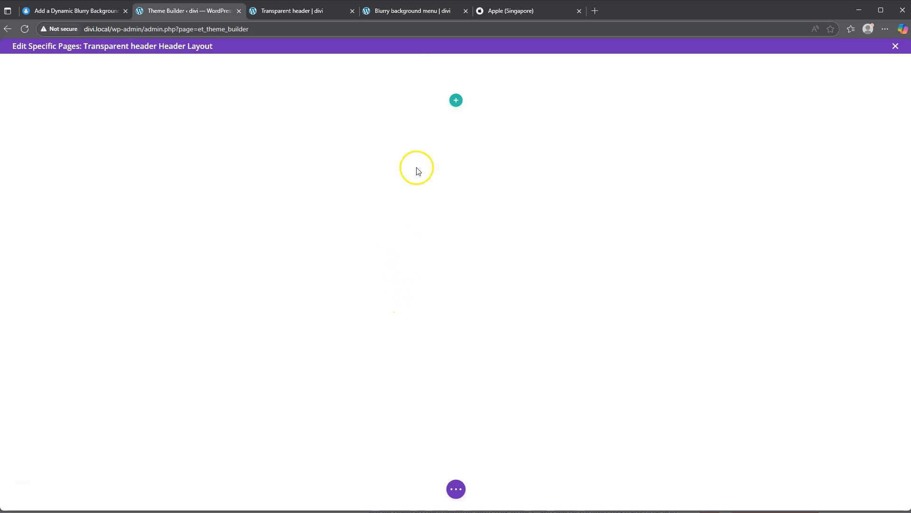
# Step: Insert a row with three-fifths and two-fifths columns and add a Menu module to the wider column
pyautogui.click(456, 102)
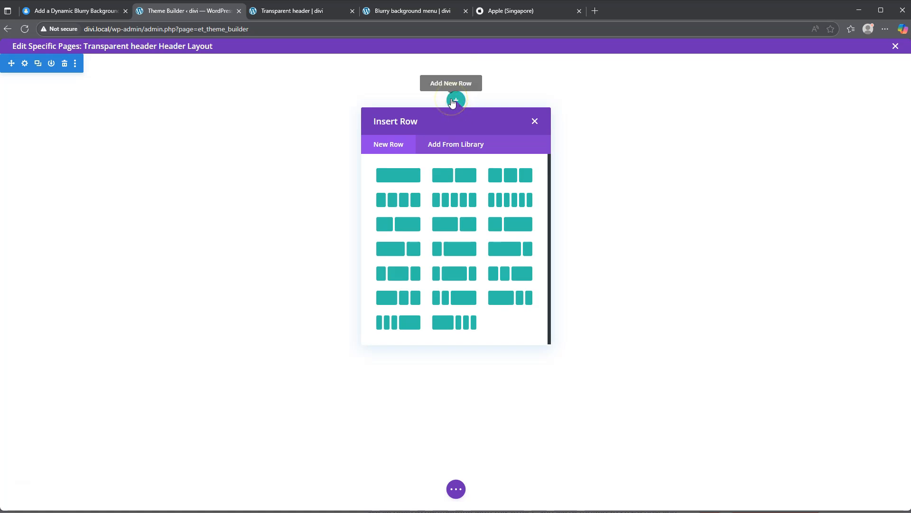
pyautogui.click(461, 225)
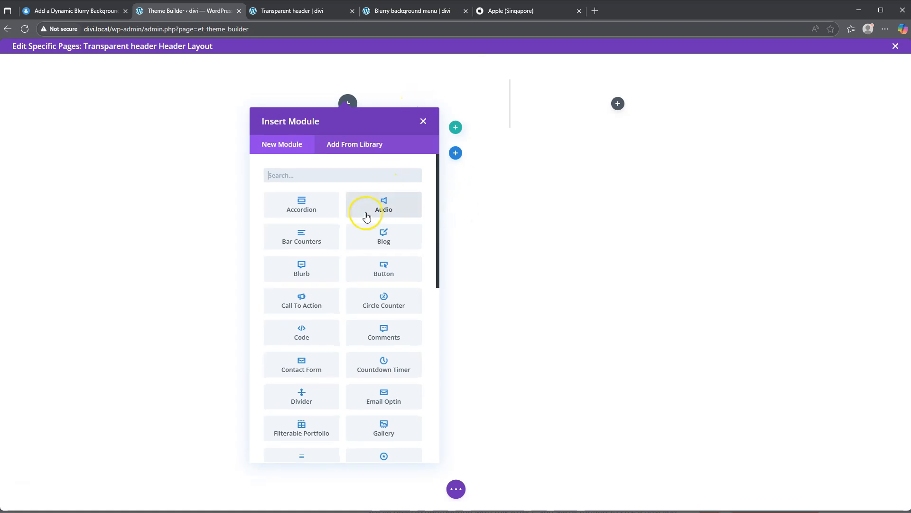
pyautogui.scroll(-5, 367, 216)
pyautogui.click(383, 290)
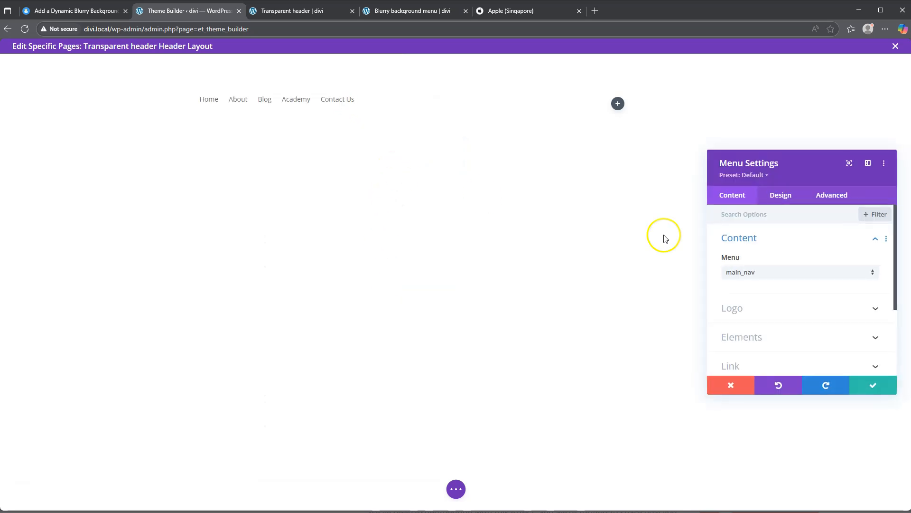
# Step: Set the media library image bf_20_tb_11.png as the menu's logo and save the menu settings
pyautogui.click(760, 310)
pyautogui.click(796, 280)
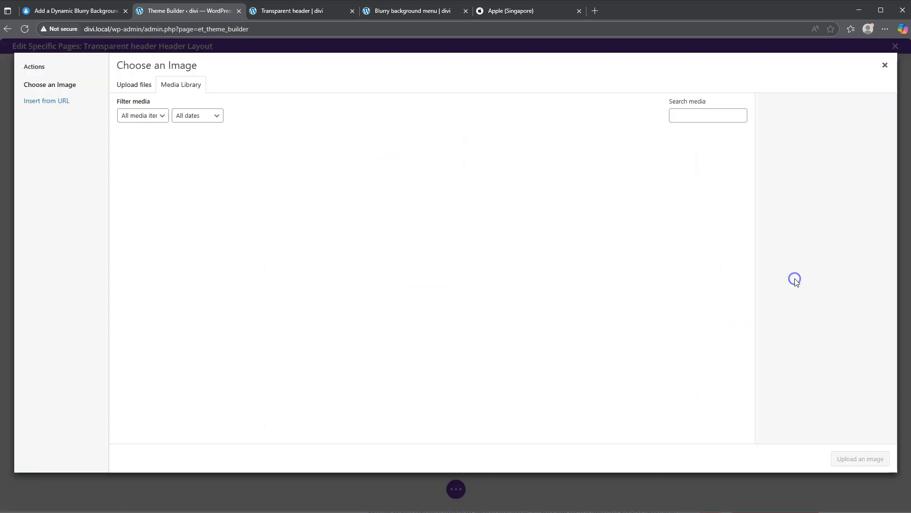
pyautogui.scroll(-10, 403, 250)
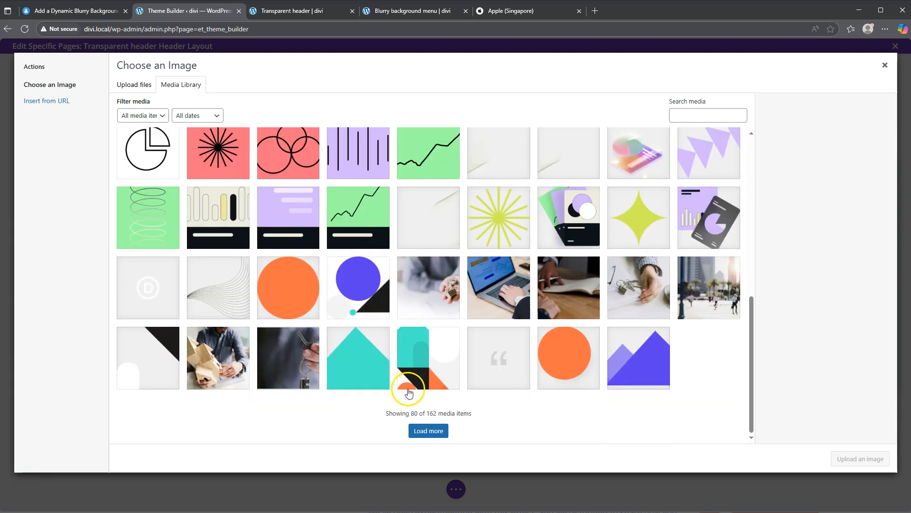
pyautogui.click(429, 431)
pyautogui.scroll(-4, 361, 285)
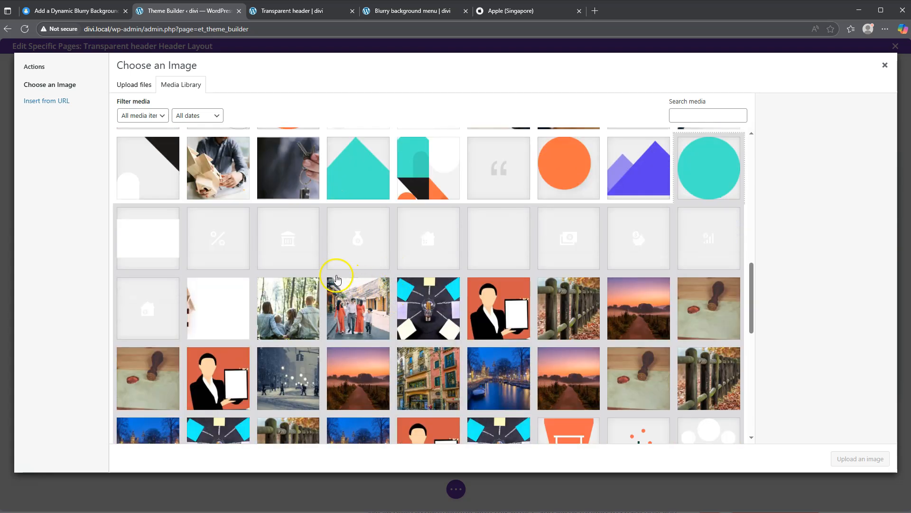
pyautogui.scroll(-4, 336, 279)
pyautogui.click(311, 328)
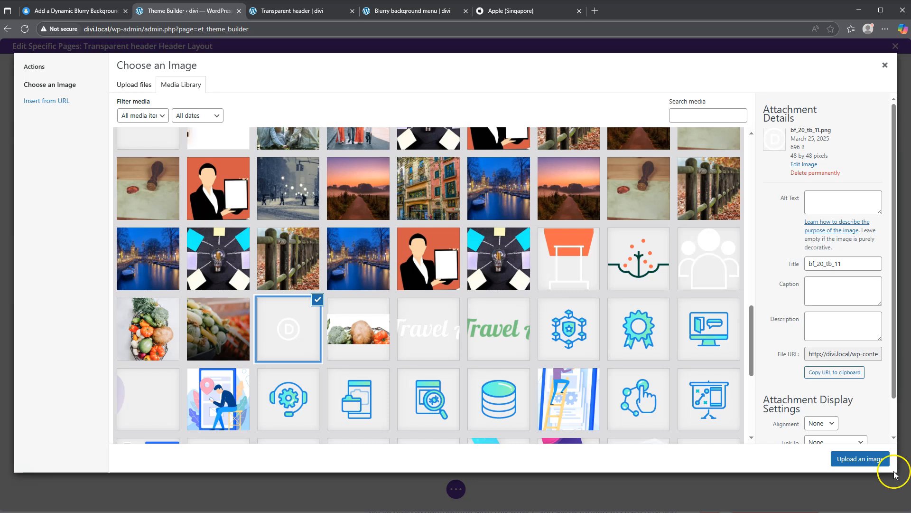
pyautogui.click(884, 459)
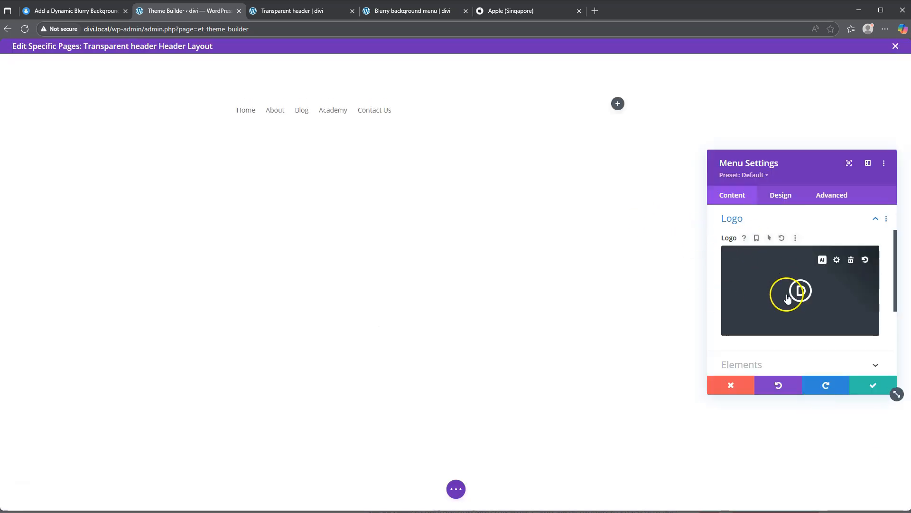
pyautogui.click(781, 196)
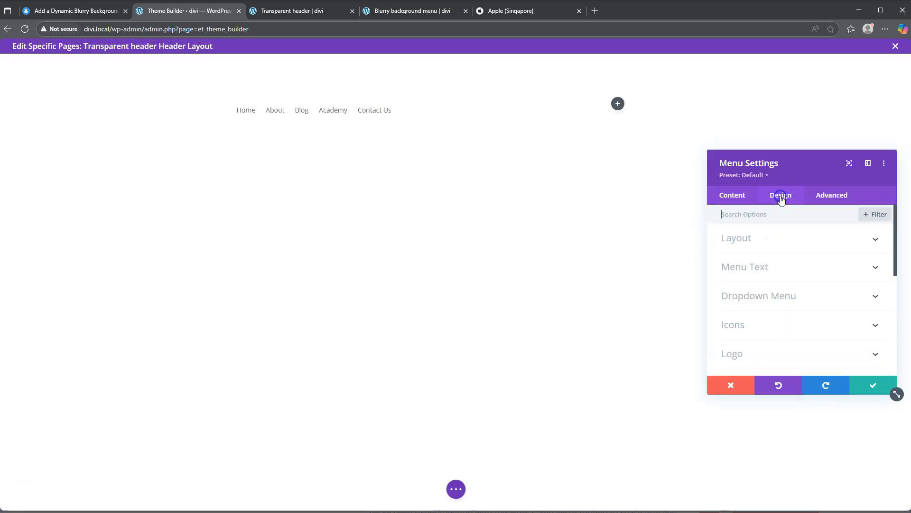
pyautogui.click(764, 270)
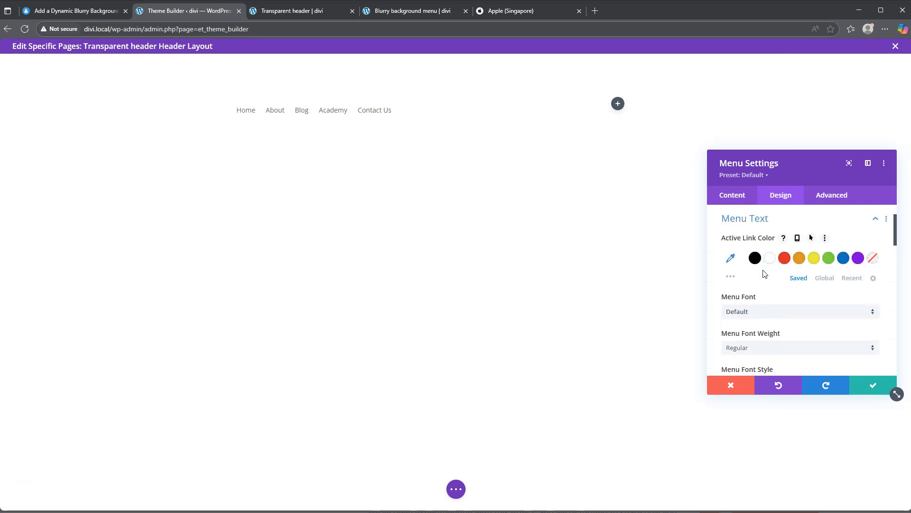
pyautogui.click(873, 385)
# Step: Set the background color of the header section to black
pyautogui.moveTo(98, 83)
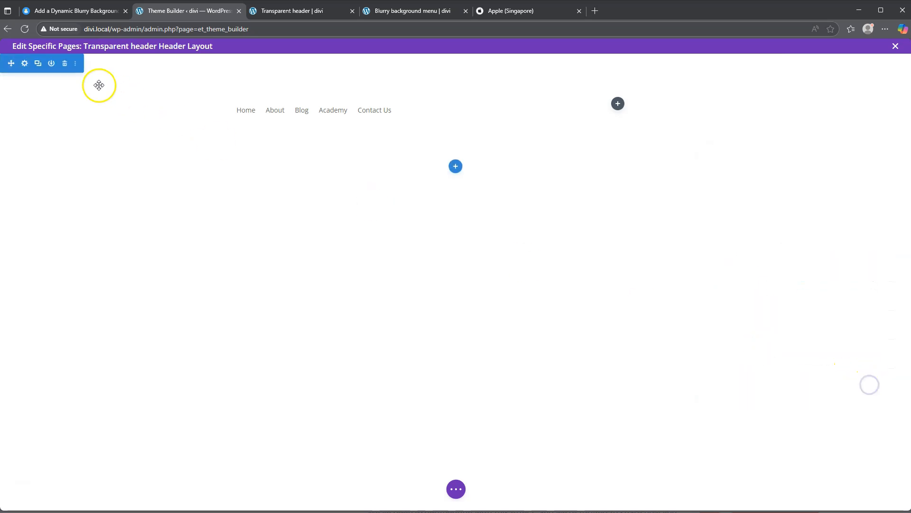
pyautogui.click(25, 63)
pyautogui.click(787, 265)
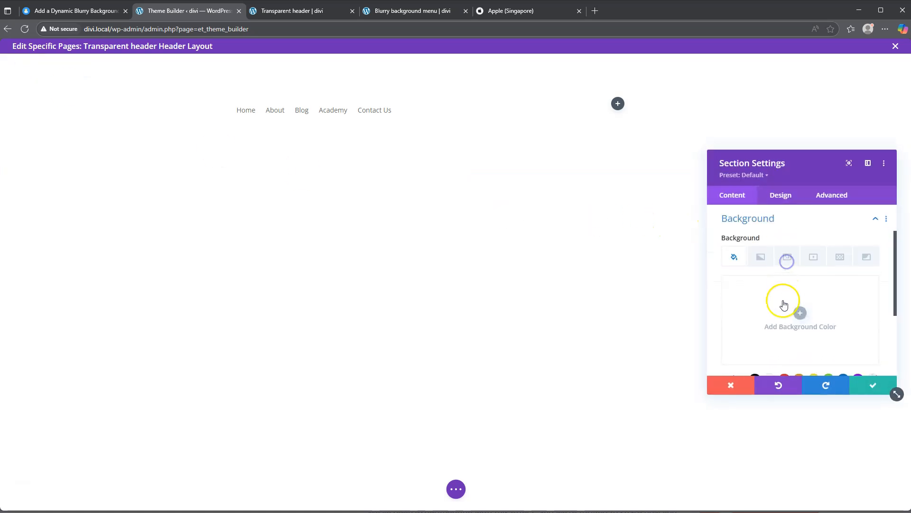
pyautogui.scroll(-2, 783, 303)
pyautogui.click(756, 286)
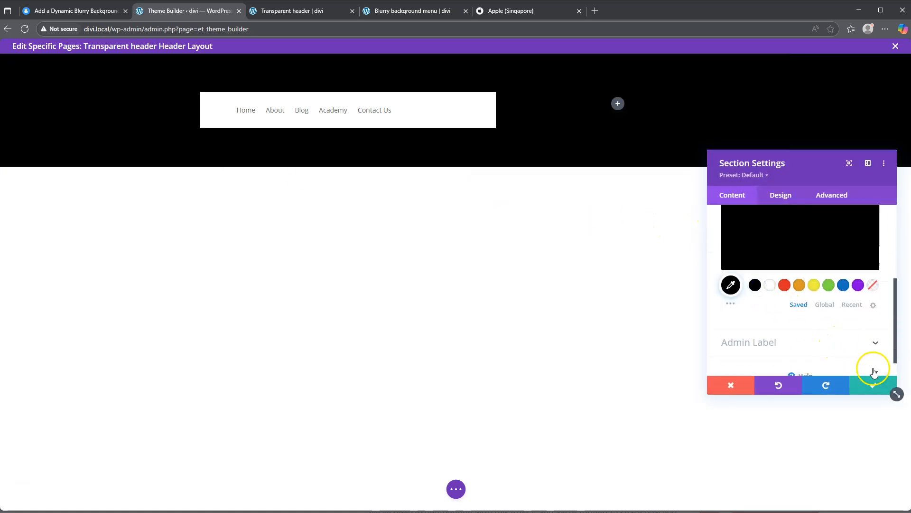
# Step: Save the section settings and remove the Menu module's background color
pyautogui.click(875, 384)
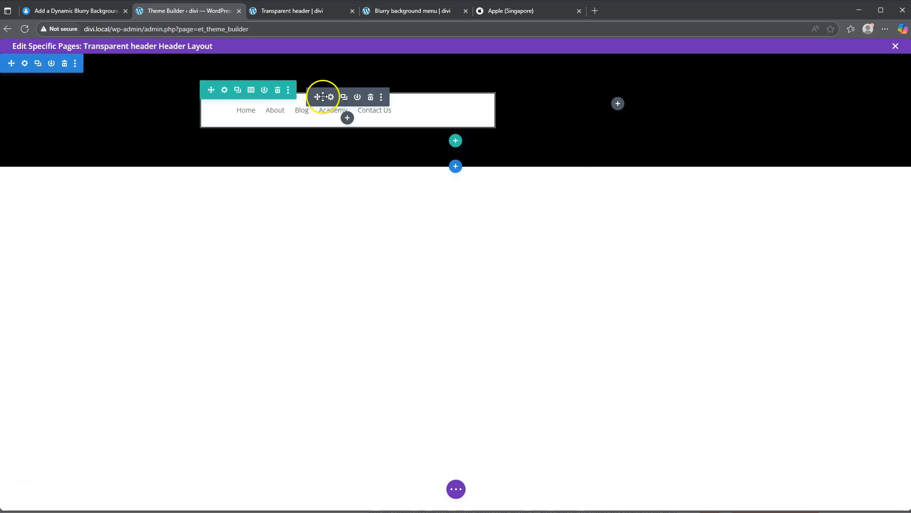
pyautogui.click(331, 97)
pyautogui.scroll(-3, 775, 318)
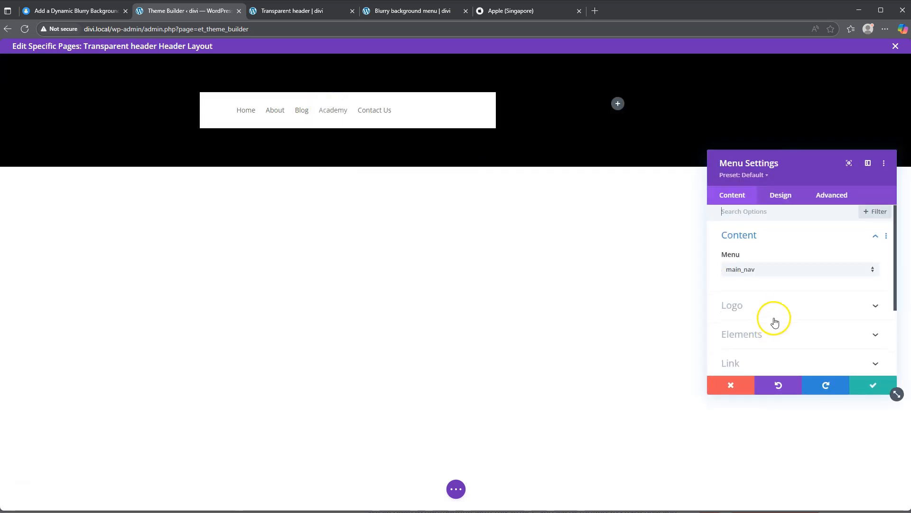
pyautogui.click(785, 286)
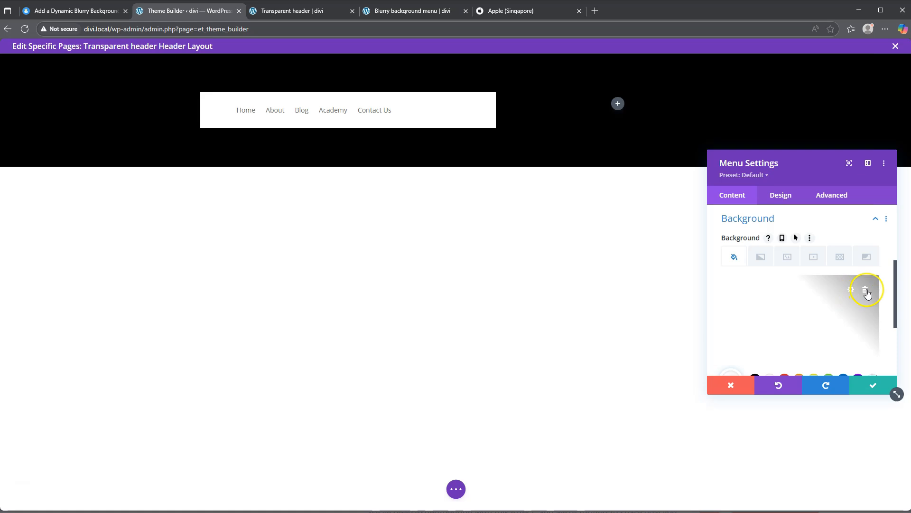
pyautogui.click(865, 289)
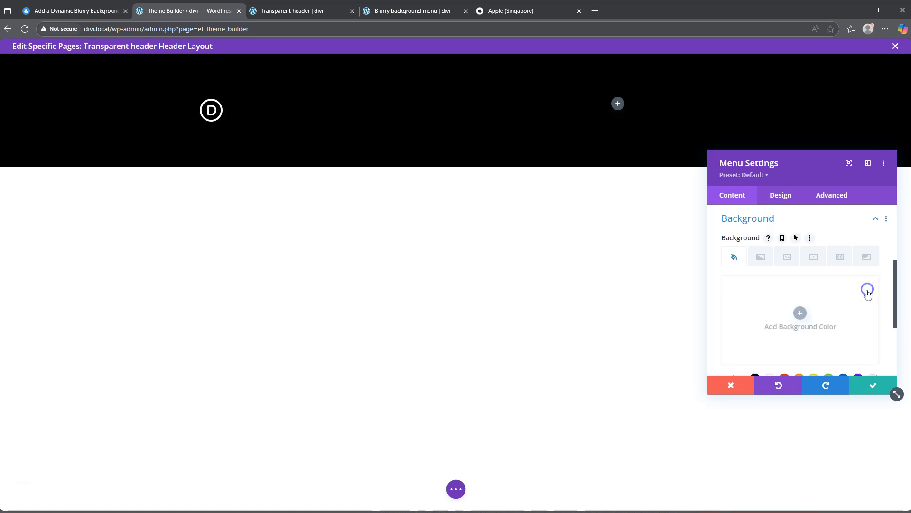
# Step: Set the Menu module's menu text color to white (#ffffff)
pyautogui.click(781, 195)
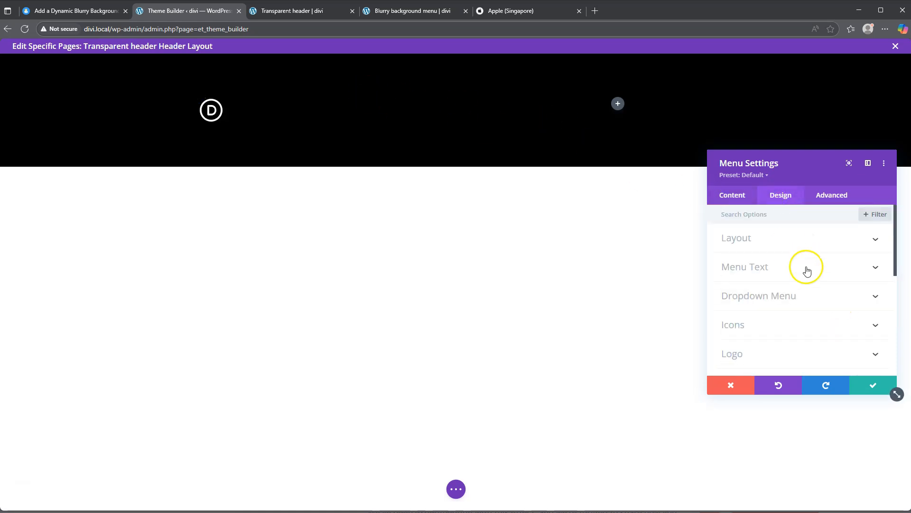
pyautogui.click(752, 267)
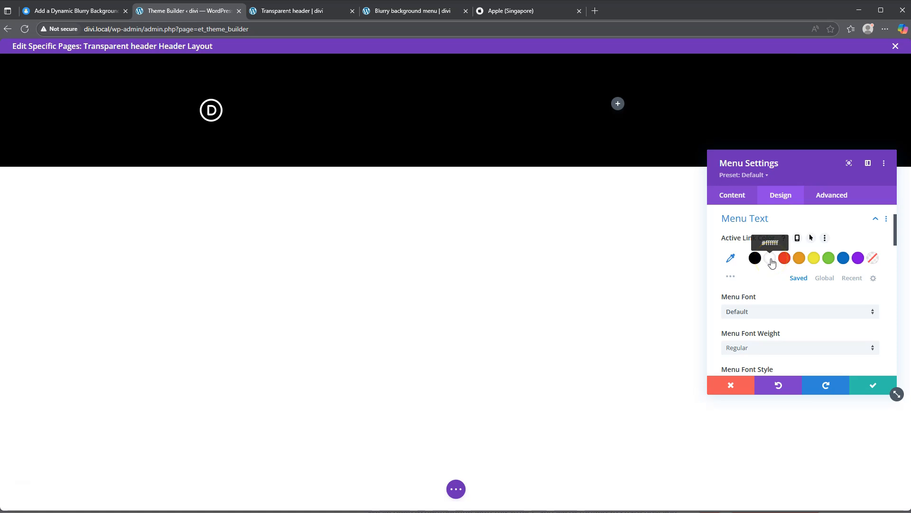
pyautogui.scroll(-2, 772, 263)
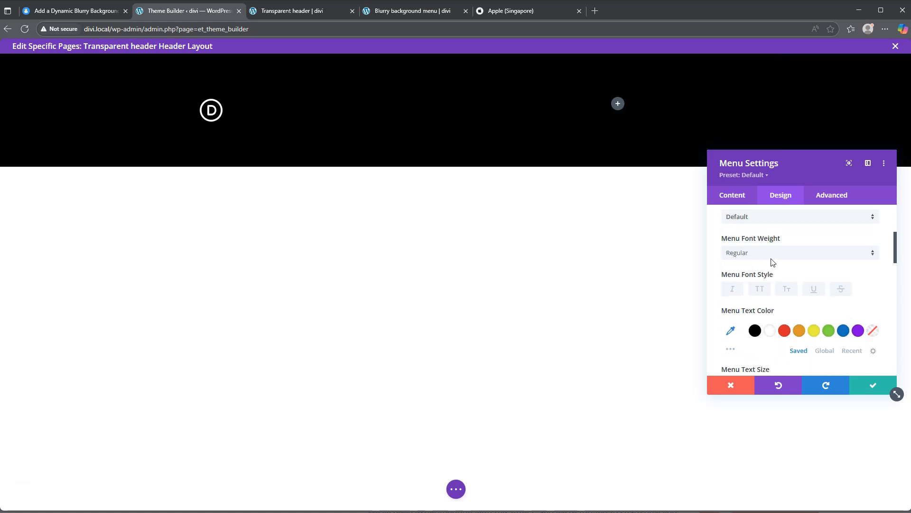
pyautogui.scroll(-1, 771, 260)
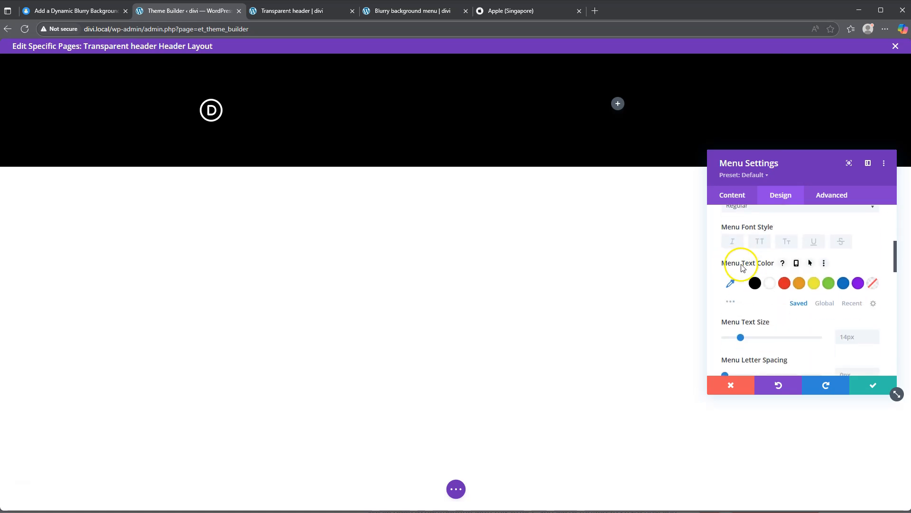
pyautogui.click(770, 283)
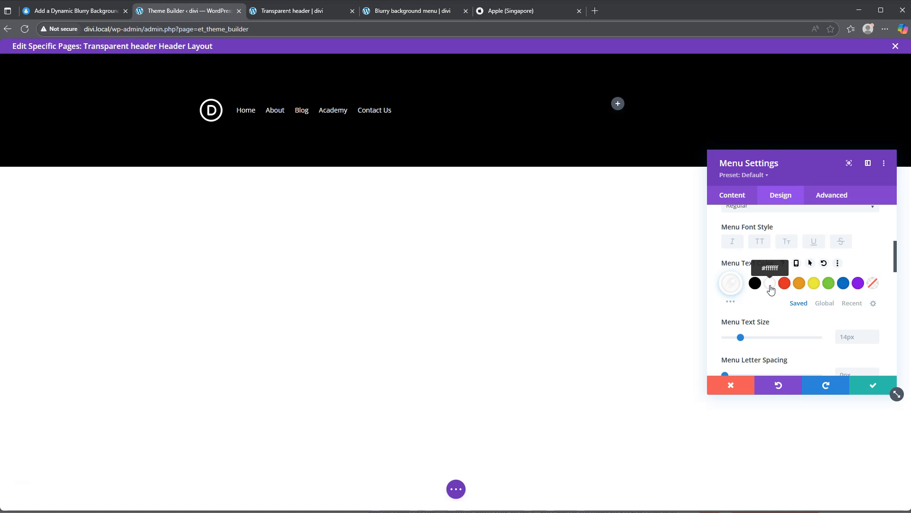
# Step: Set the menu font to Kumbh Sans with a Bold weight
pyautogui.scroll(2, 758, 291)
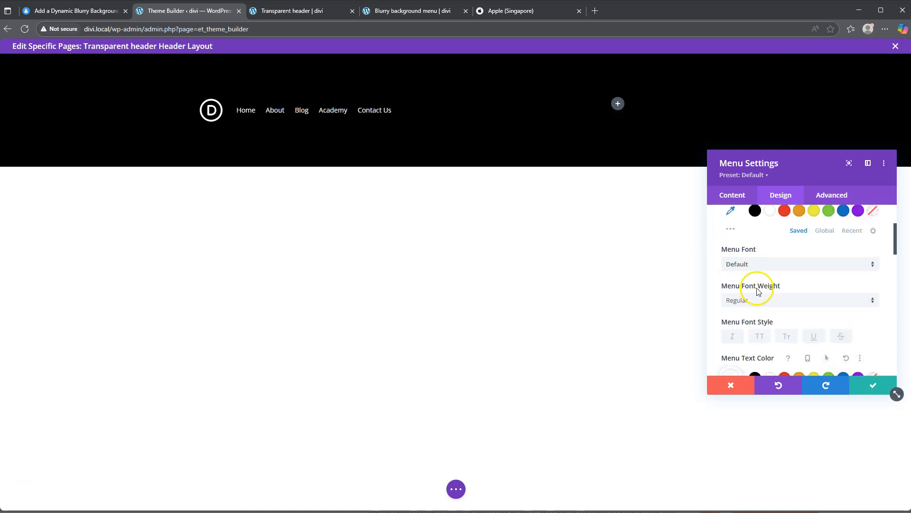
pyautogui.click(754, 263)
pyautogui.click(769, 135)
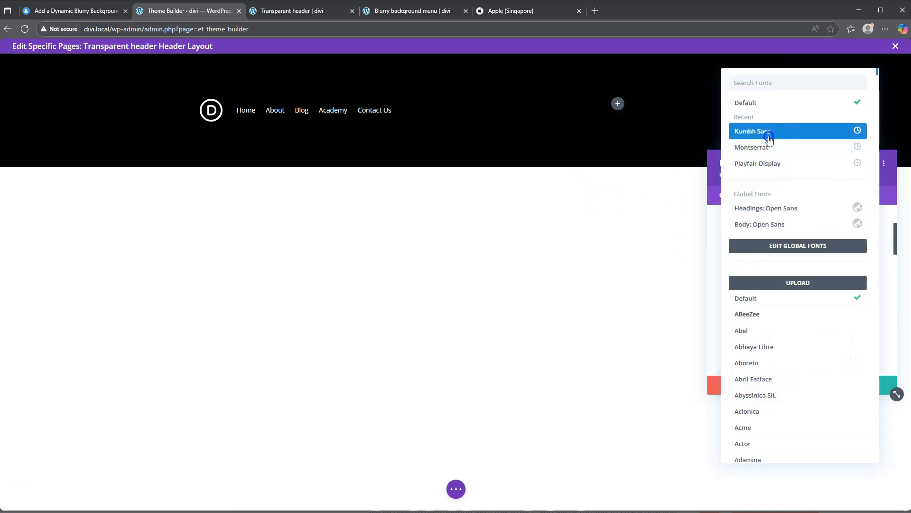
pyautogui.click(761, 300)
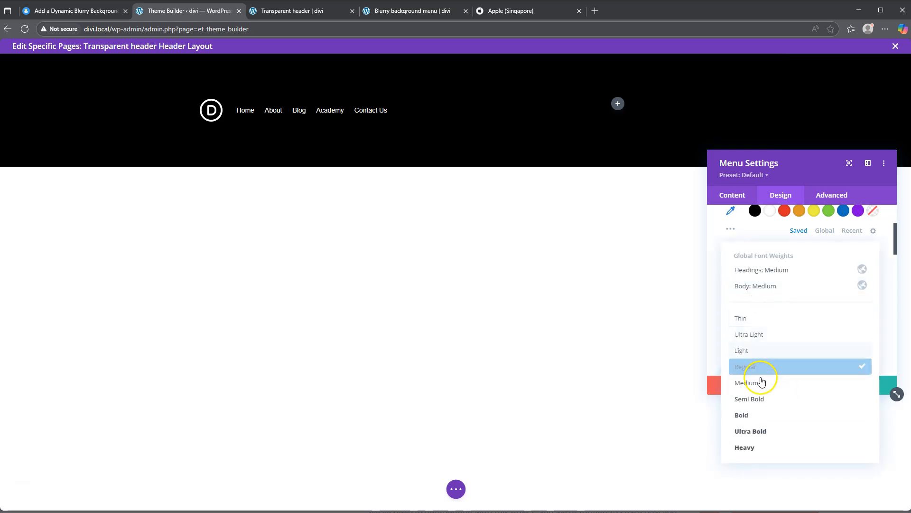
pyautogui.click(766, 416)
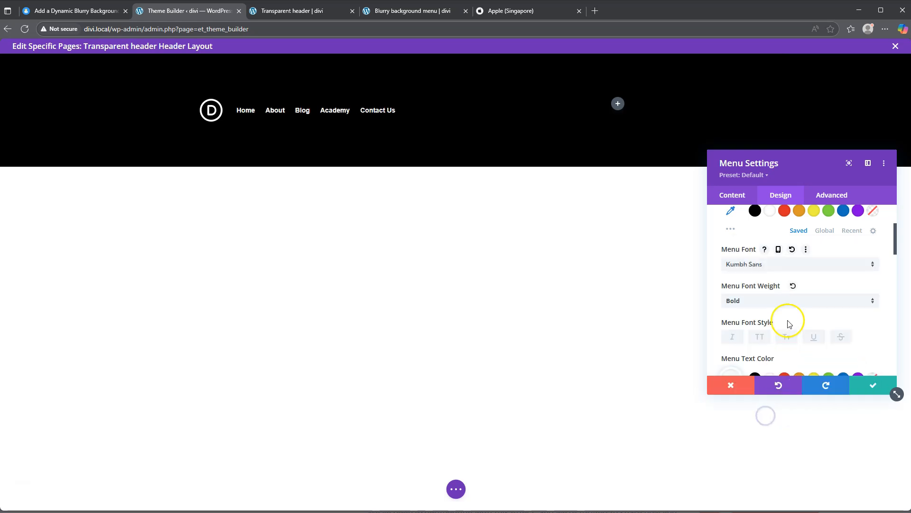
# Step: Set the menu text size to 16px, center the text alignment, and save the menu settings
pyautogui.scroll(-3, 790, 306)
pyautogui.click(853, 290)
pyautogui.click(833, 289)
pyautogui.scroll(-5, 798, 295)
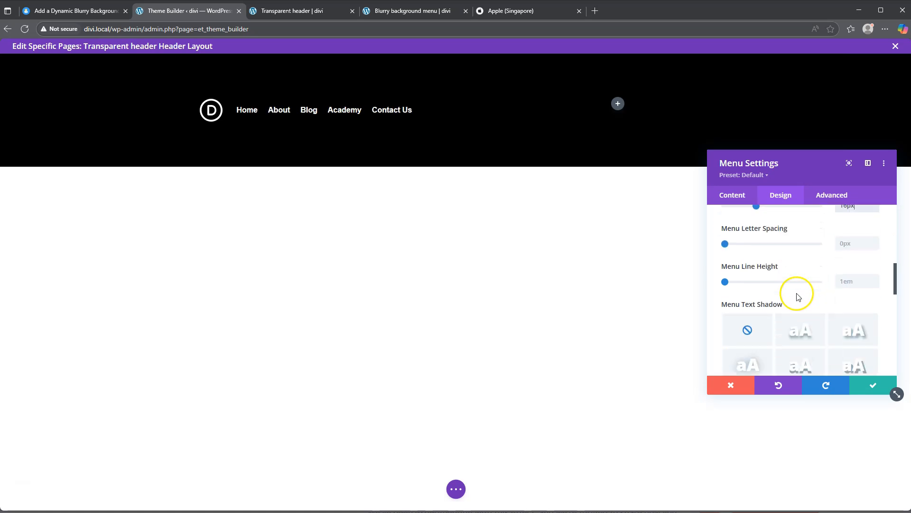
pyautogui.click(780, 310)
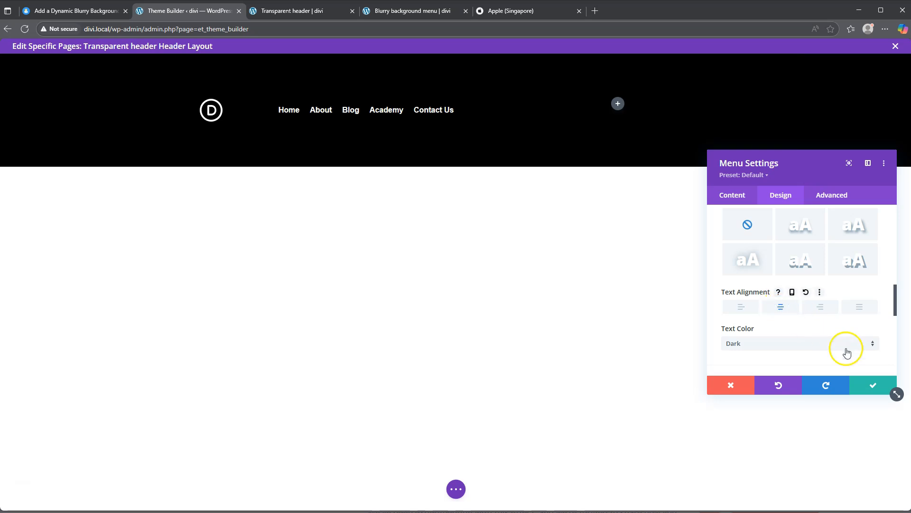
pyautogui.click(873, 384)
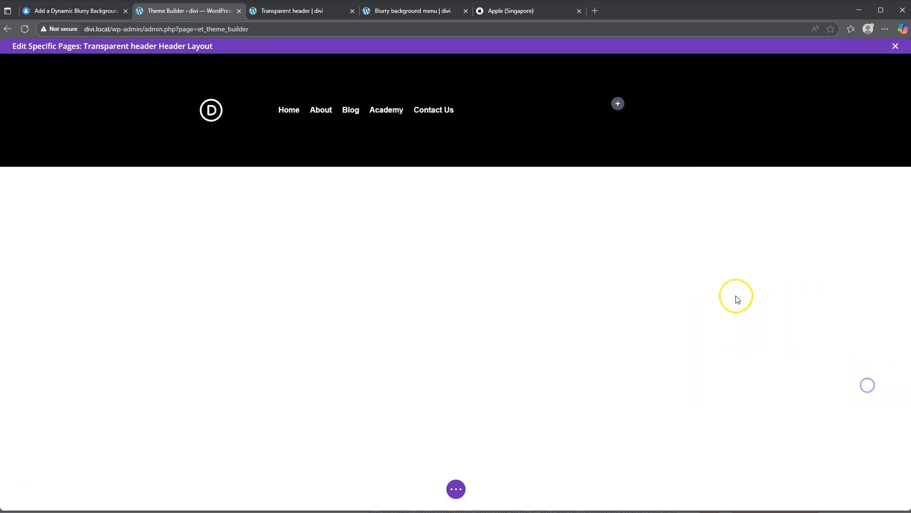
# Step: Add a Button module to the empty narrower column and set its text to "Shop here"
pyautogui.click(618, 104)
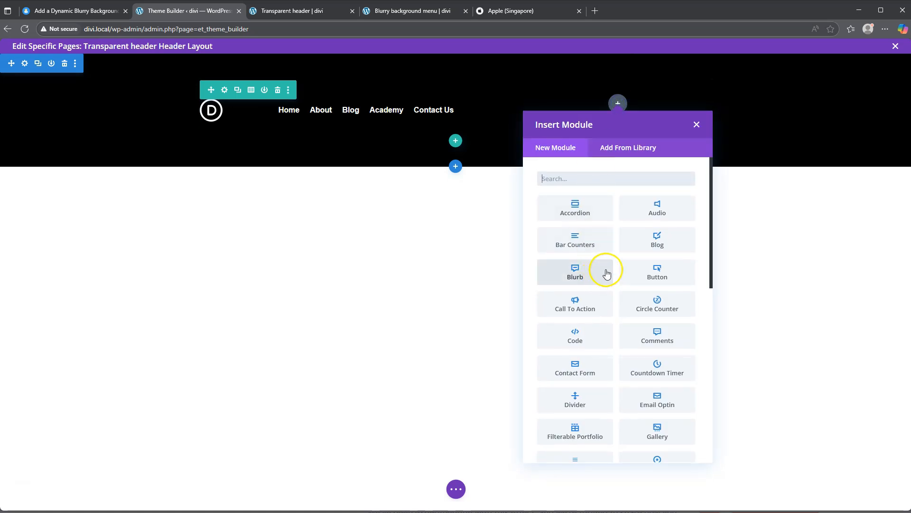
pyautogui.click(657, 271)
pyautogui.moveTo(783, 301); pyautogui.dragTo(699, 300)
pyautogui.write('Shop here')
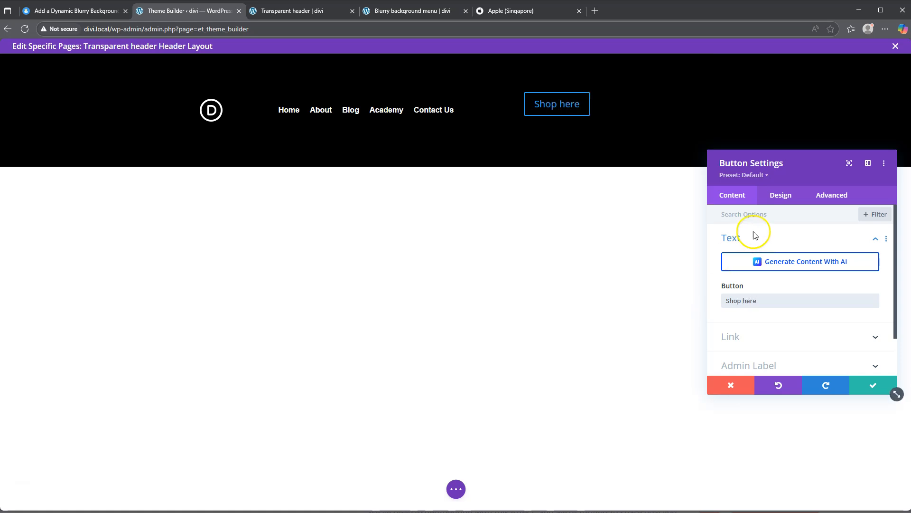
# Step: Enable custom styles for the Shop here button and set its alignment to center
pyautogui.click(781, 195)
pyautogui.click(752, 297)
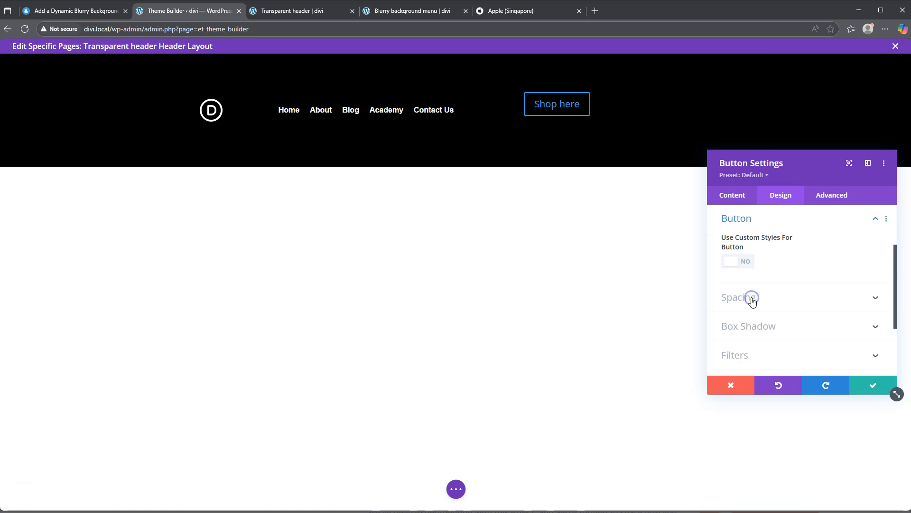
pyautogui.click(742, 261)
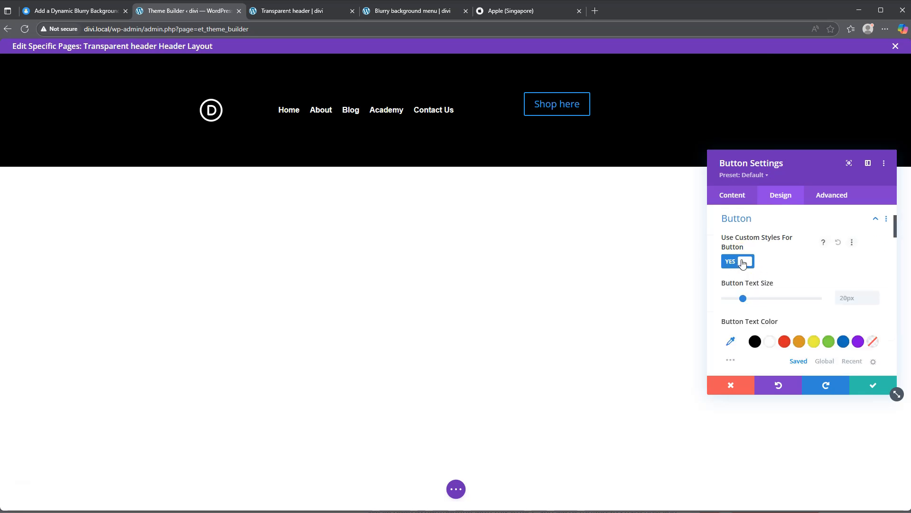
pyautogui.scroll(3, 764, 262)
pyautogui.click(777, 237)
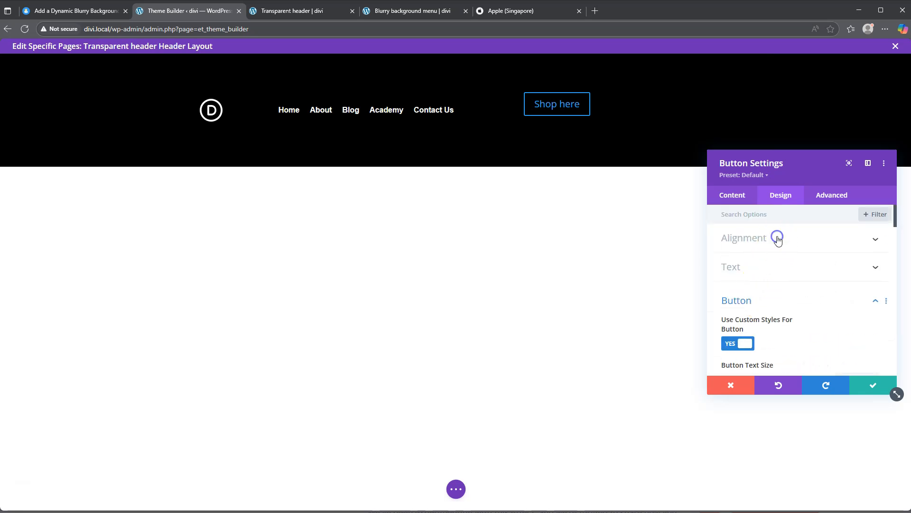
pyautogui.click(801, 272)
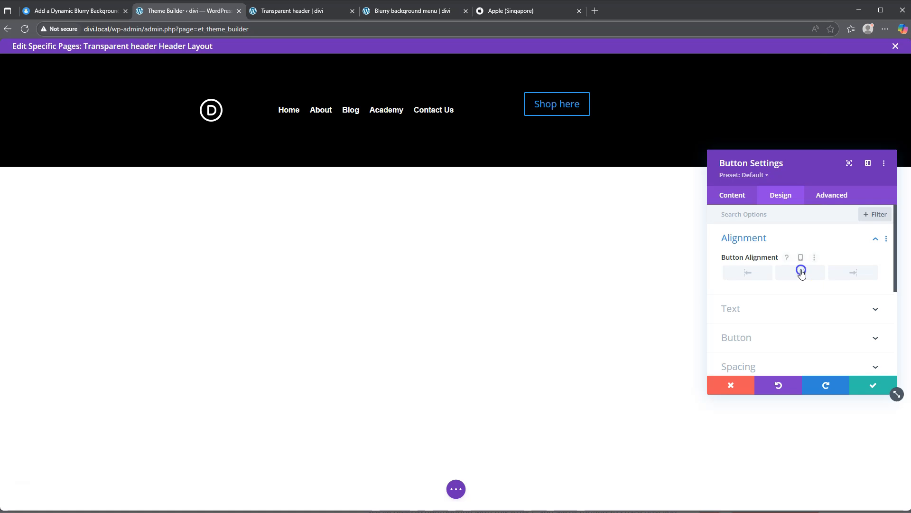
pyautogui.click(758, 240)
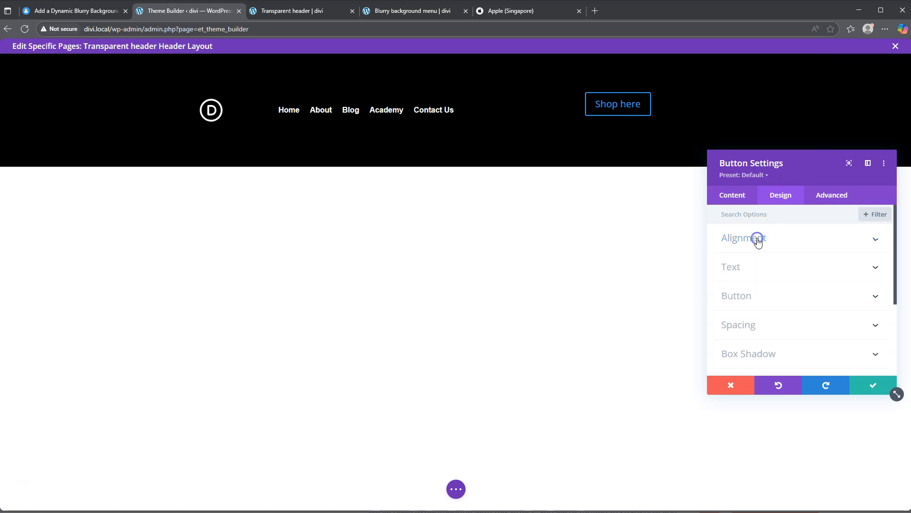
# Step: Set the button's text size to 16px and its text color to white
pyautogui.click(756, 295)
pyautogui.click(850, 299)
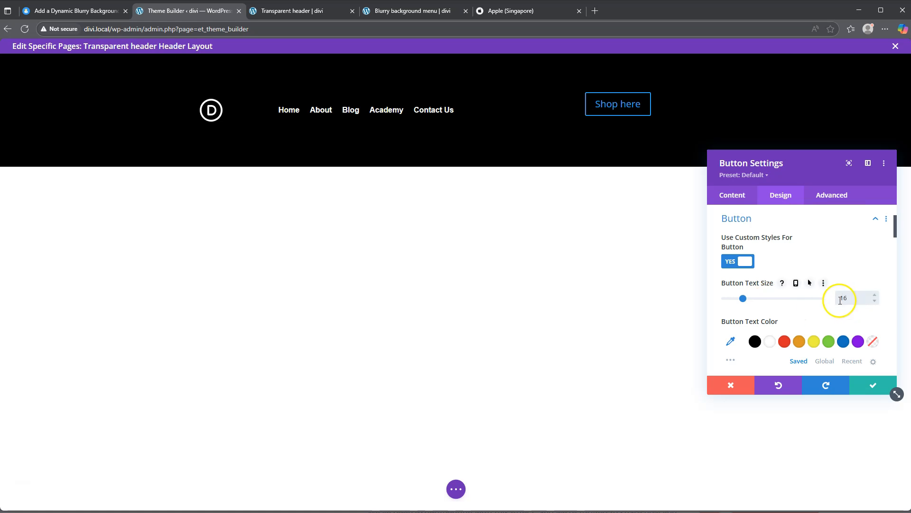
pyautogui.write('16')
pyautogui.scroll(-2, 779, 309)
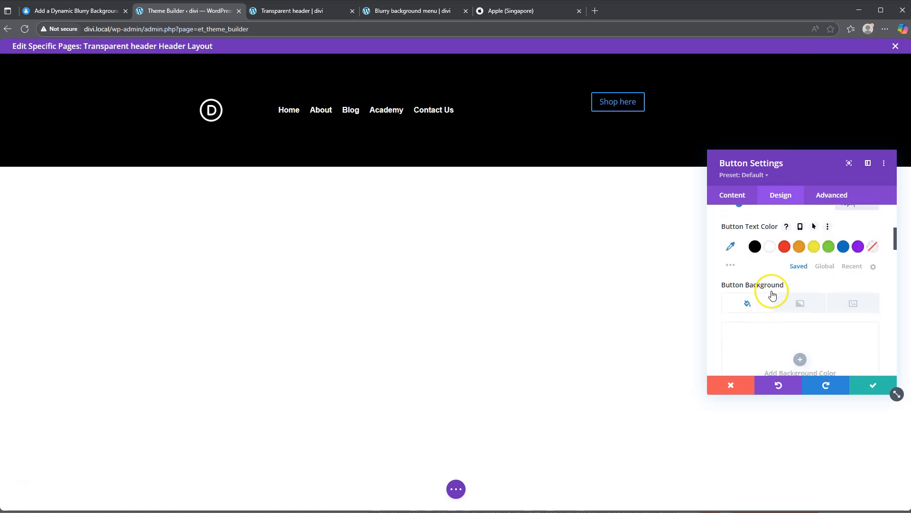
pyautogui.click(770, 247)
# Step: Give the button a purple background color and set its border width to 0px
pyautogui.scroll(-1, 774, 327)
pyautogui.click(799, 313)
pyautogui.scroll(-2, 797, 309)
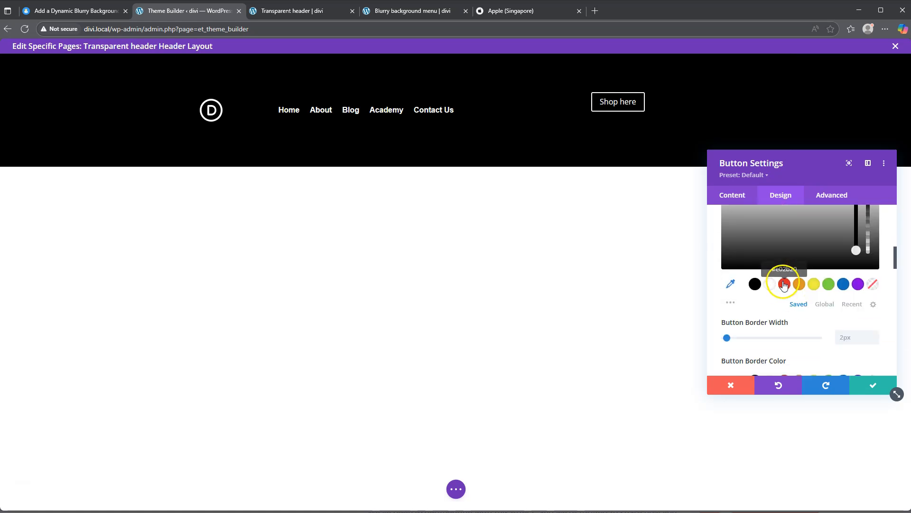
pyautogui.click(858, 284)
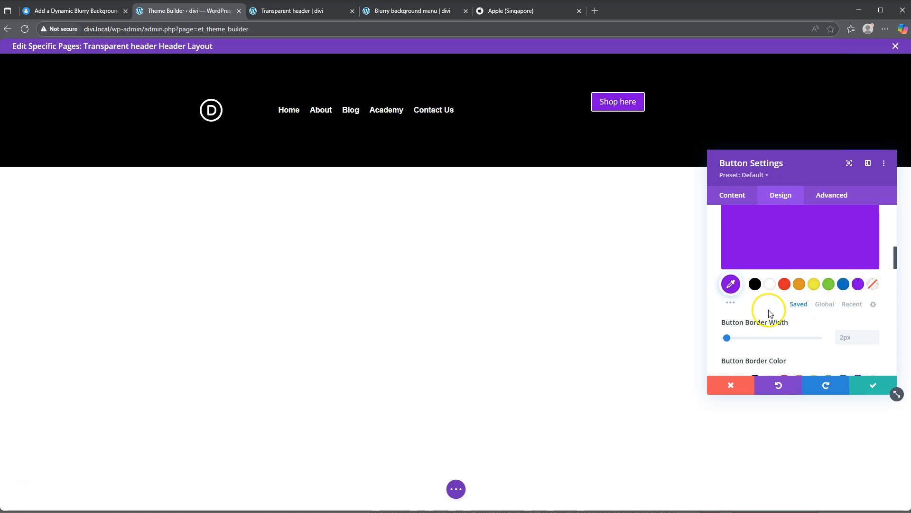
pyautogui.scroll(-1, 783, 313)
pyautogui.moveTo(726, 291); pyautogui.dragTo(703, 290)
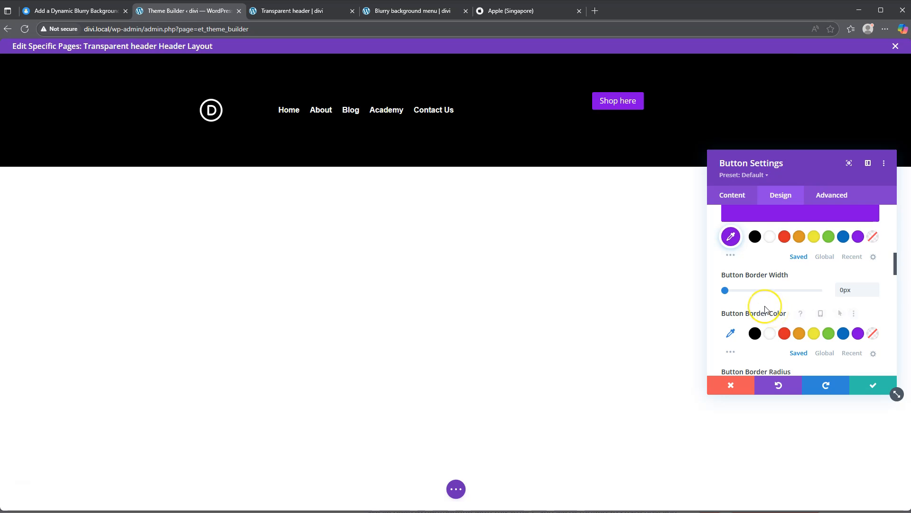
# Step: Search the button icons for "shop" and select the outlined shopping cart icon
pyautogui.scroll(-1, 765, 310)
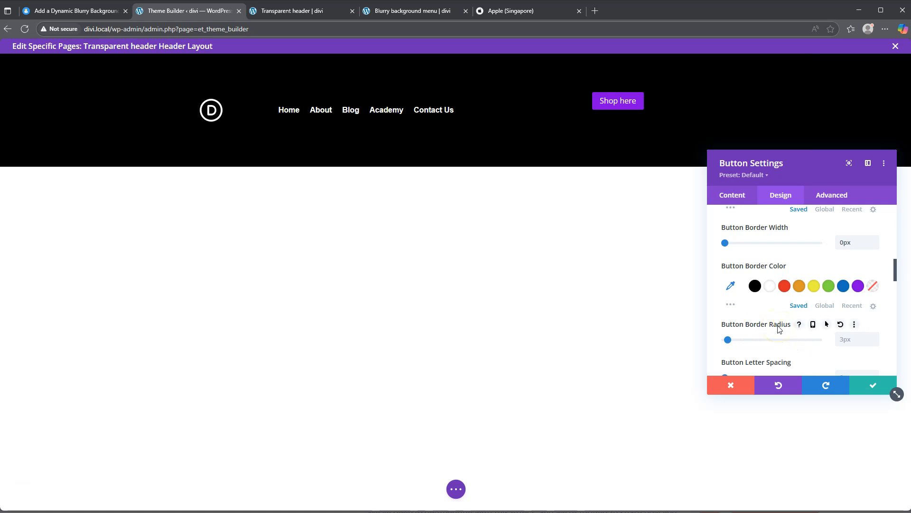
pyautogui.scroll(-3, 779, 329)
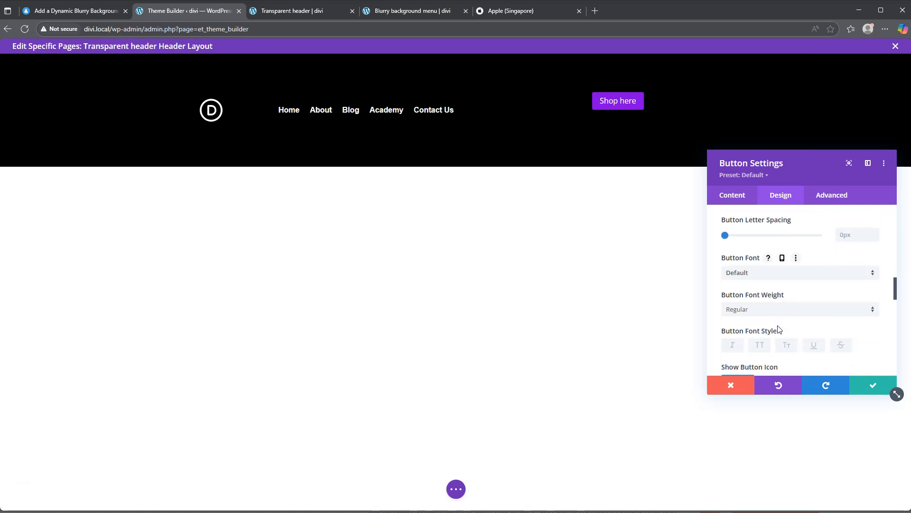
pyautogui.scroll(-2, 779, 329)
pyautogui.scroll(-2, 716, 299)
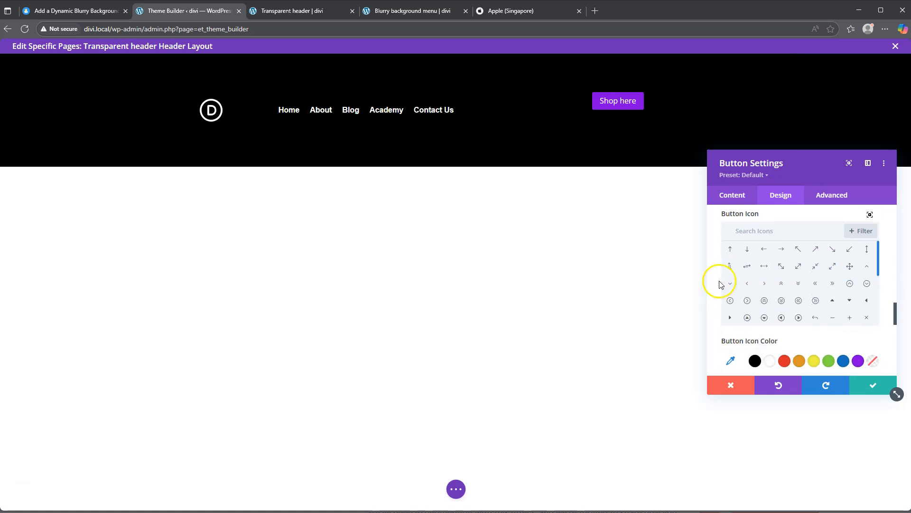
pyautogui.click(755, 231)
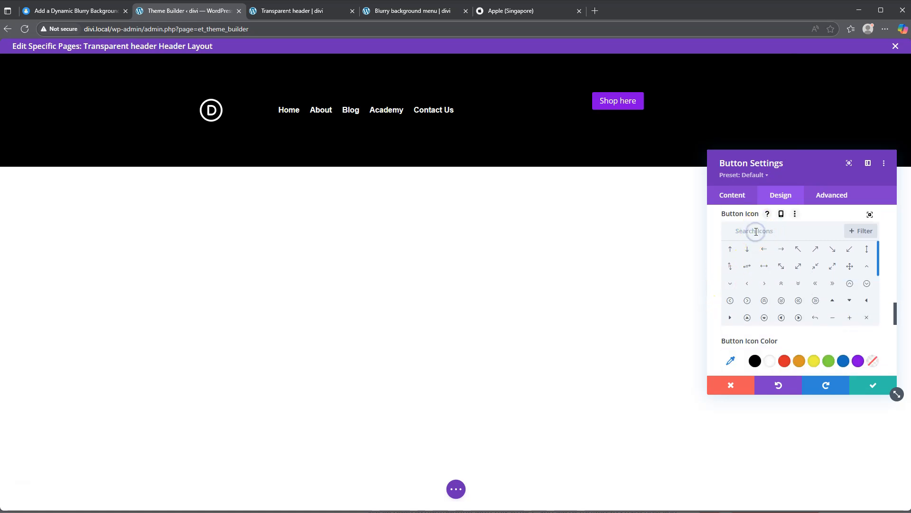
pyautogui.write('shop')
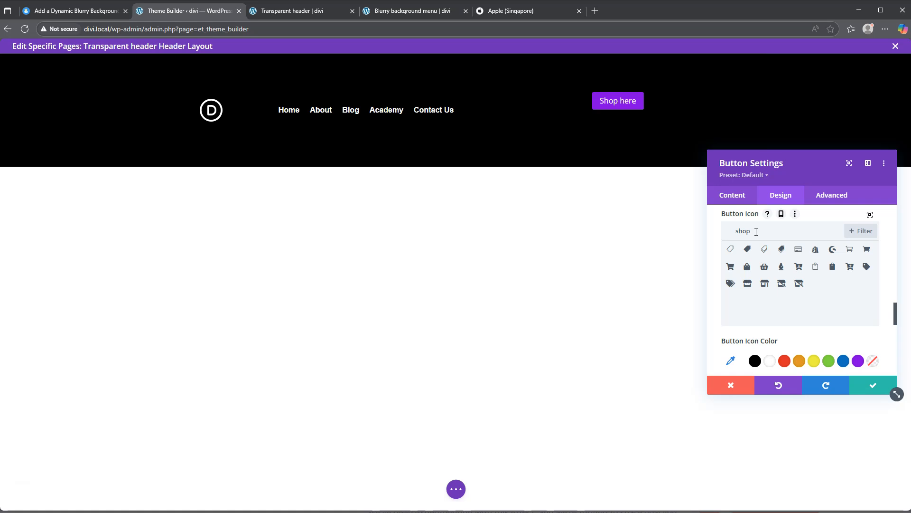
pyautogui.click(849, 252)
# Step: Place the Shop here button's icon on the left and make it show without hovering
pyautogui.scroll(-3, 721, 320)
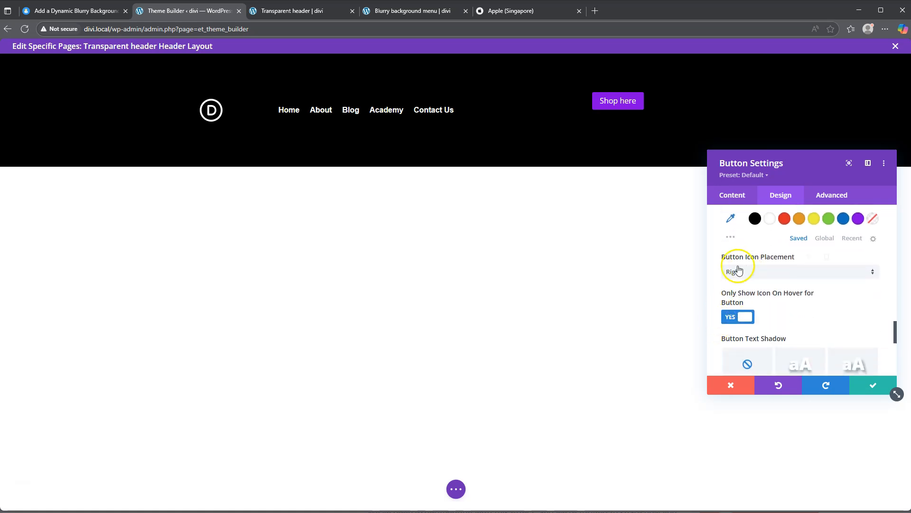
pyautogui.click(742, 271)
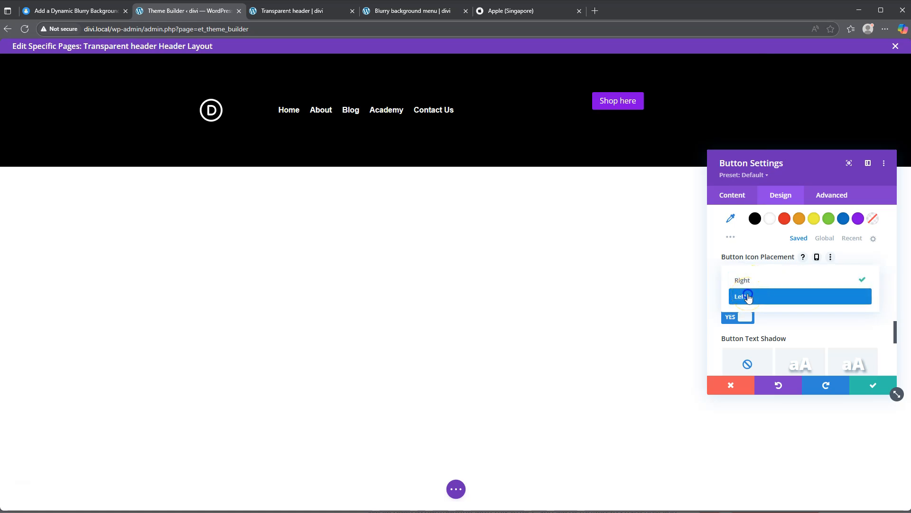
pyautogui.click(748, 296)
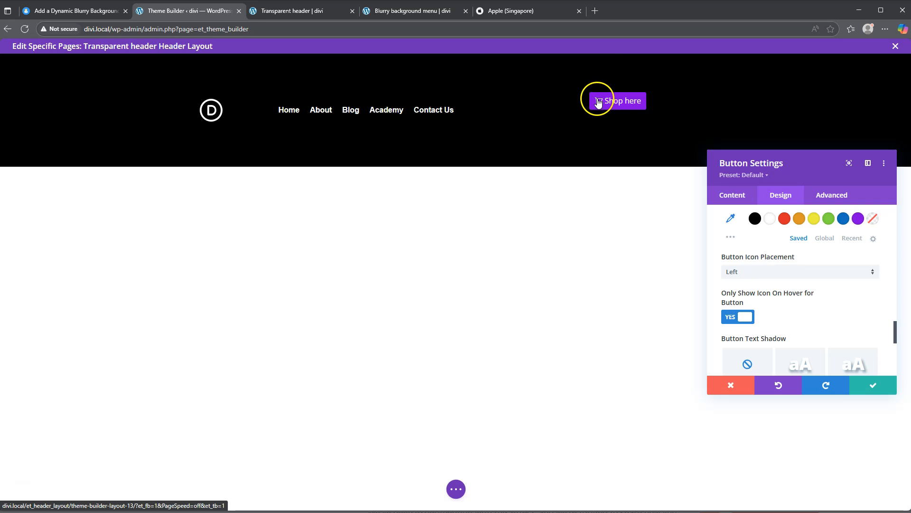
pyautogui.click(746, 319)
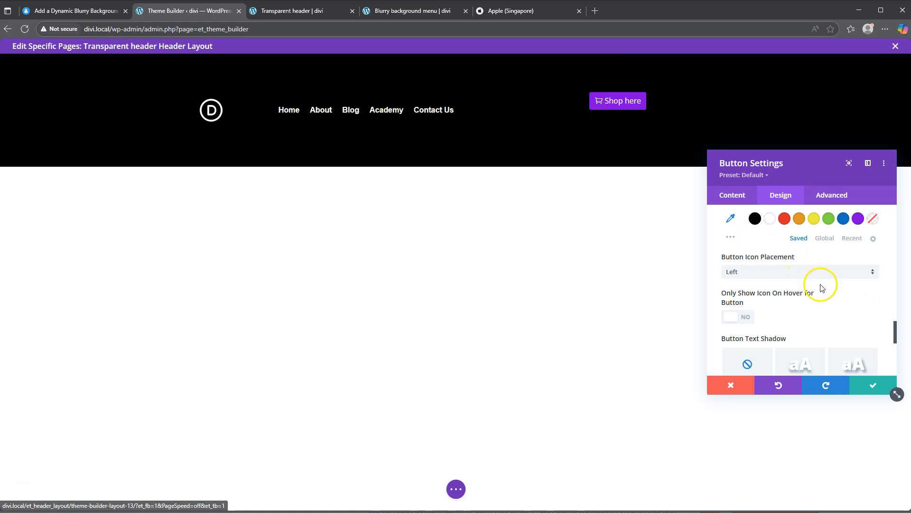
# Step: Set the Shop here button's padding to 10px for top and bottom and 55px for left and right, linking each pair
pyautogui.scroll(-3, 823, 288)
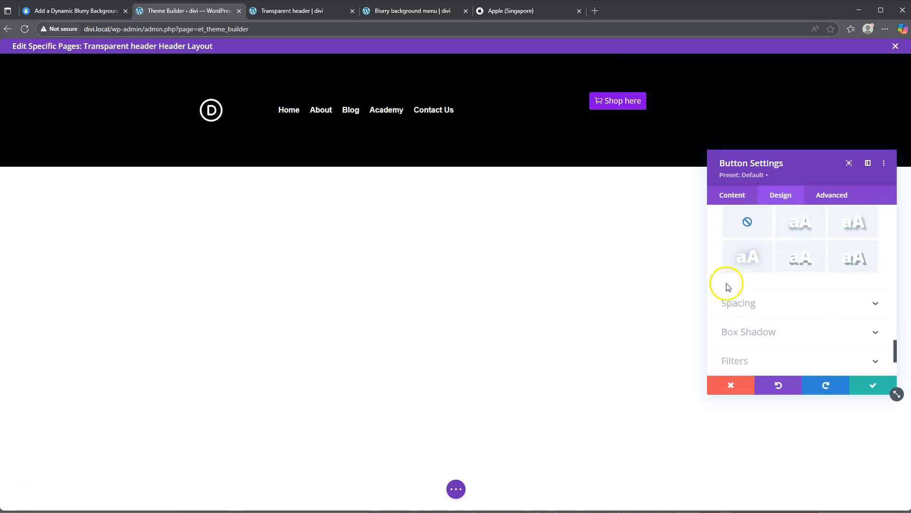
pyautogui.click(753, 302)
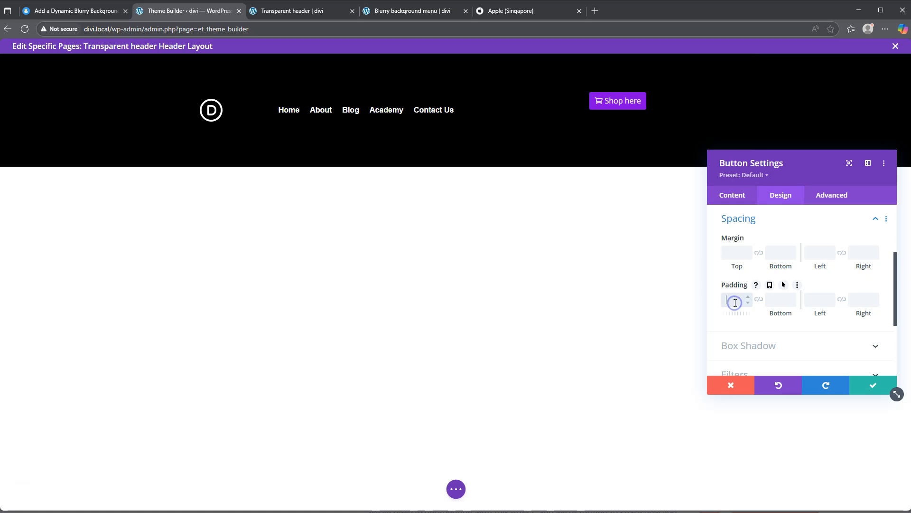
pyautogui.write('px')
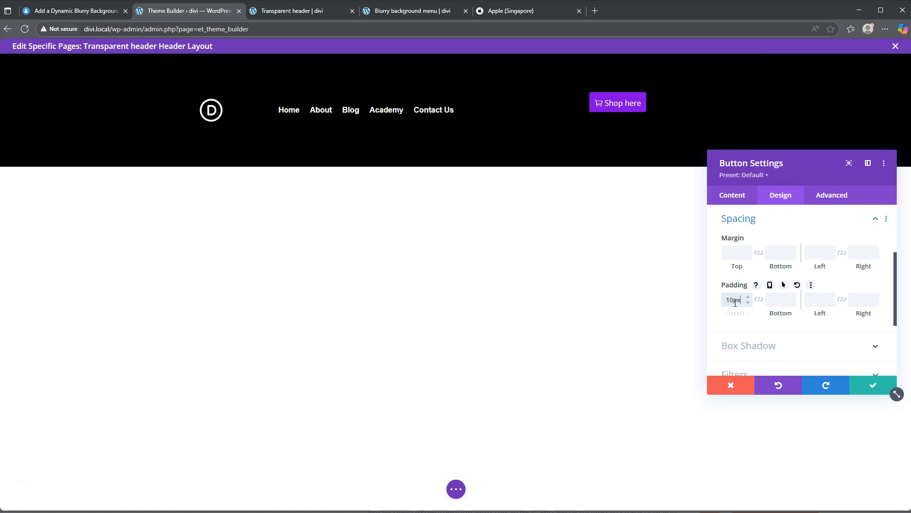
pyautogui.click(760, 303)
pyautogui.click(817, 301)
pyautogui.write('55px')
pyautogui.click(842, 300)
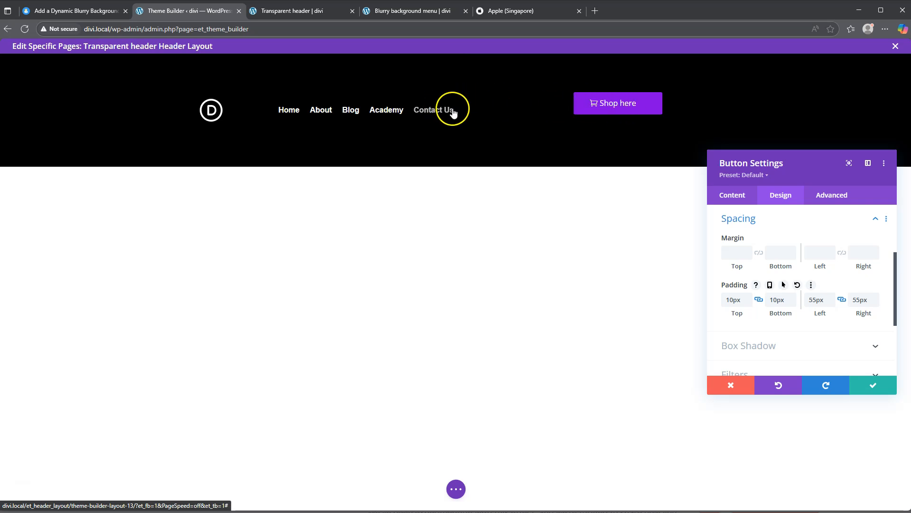
# Step: Give the Shop here button a 10px top margin and save the button settings
pyautogui.click(737, 252)
pyautogui.write('10px')
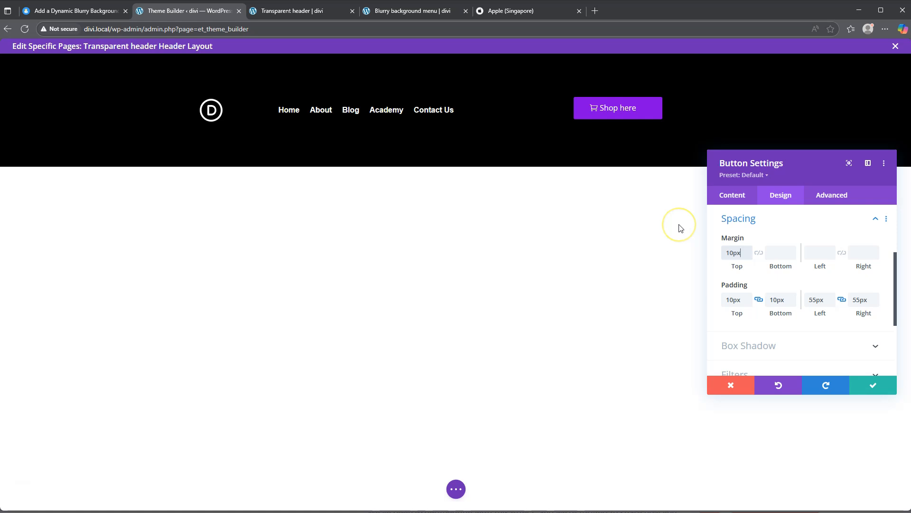
pyautogui.click(872, 388)
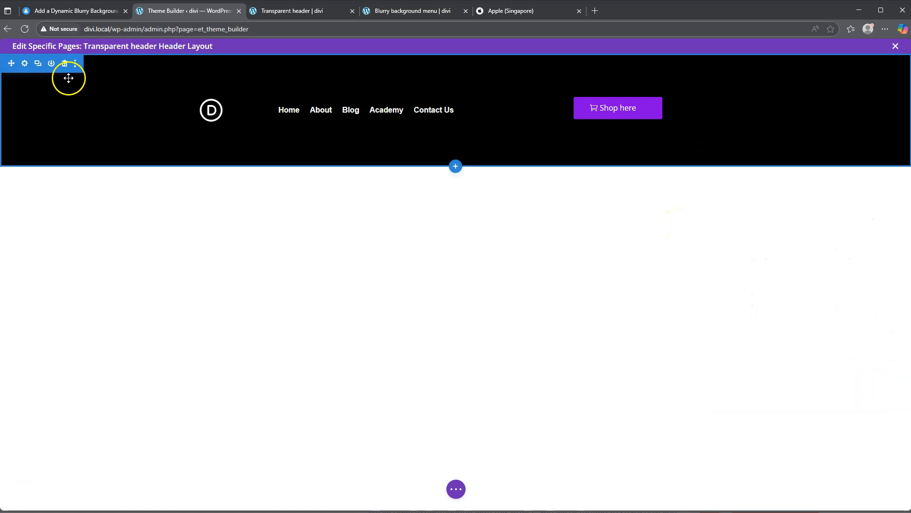
# Step: Set the header section's top and bottom padding to 0px, linking both values, and save the section settings
pyautogui.click(25, 64)
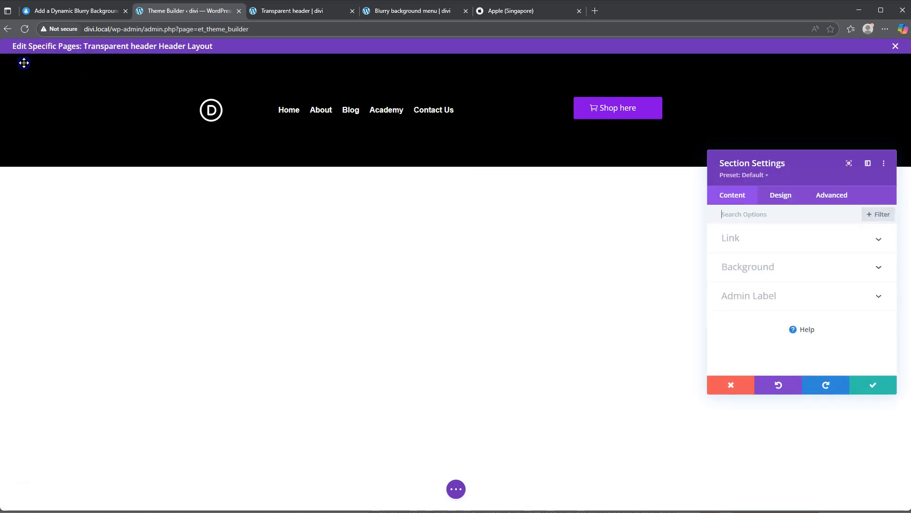
pyautogui.click(775, 194)
pyautogui.click(755, 327)
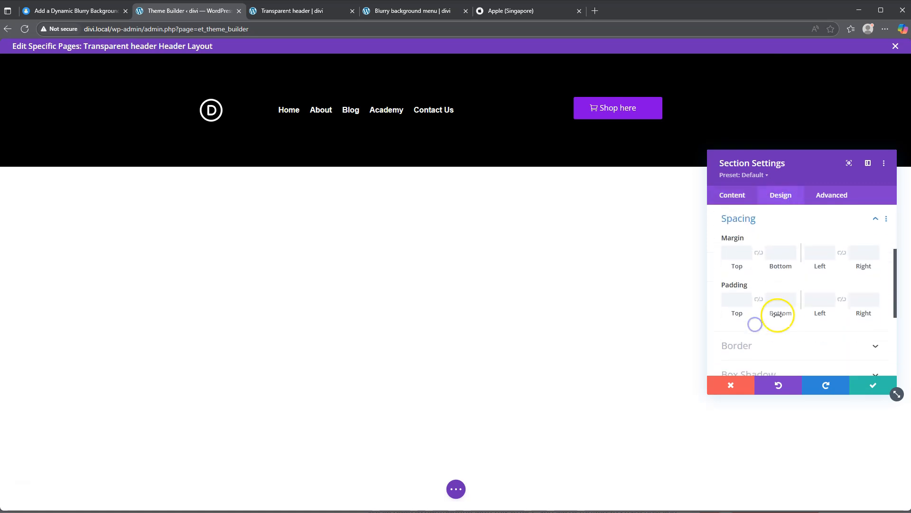
pyautogui.click(738, 299)
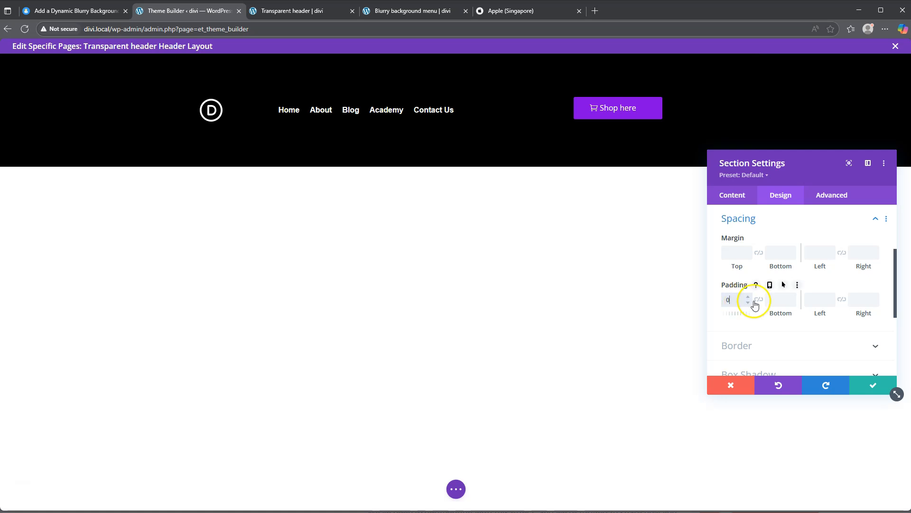
pyautogui.write('0')
pyautogui.click(757, 300)
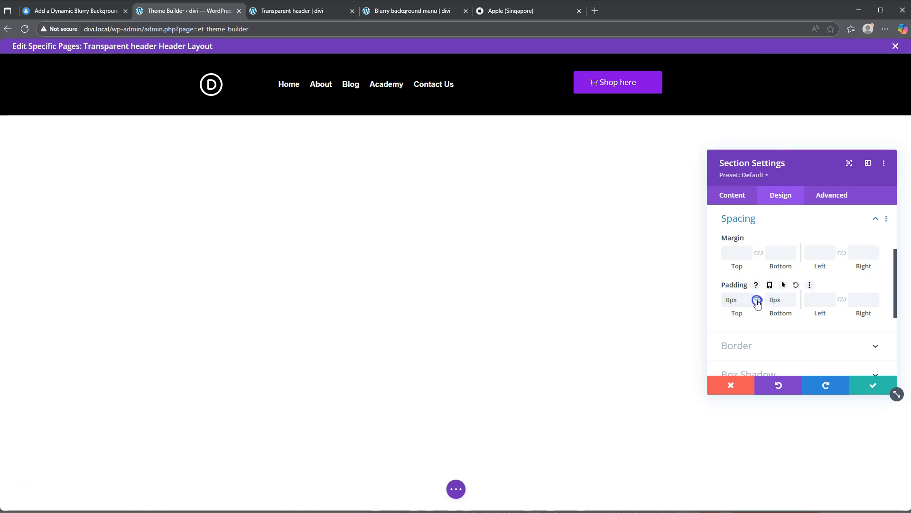
pyautogui.click(874, 389)
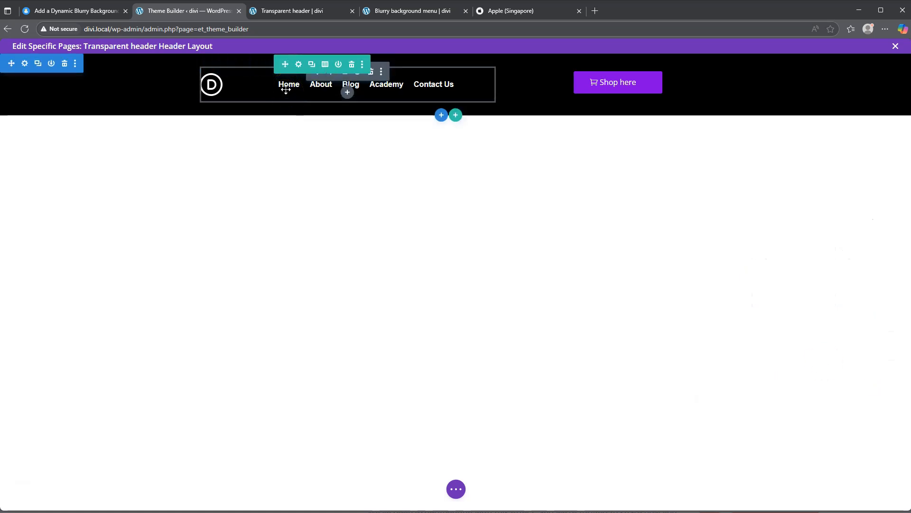
# Step: Examine the headers on the Blurry background menu page and the Apple Singapore site, returning to the header layout
pyautogui.click(396, 12)
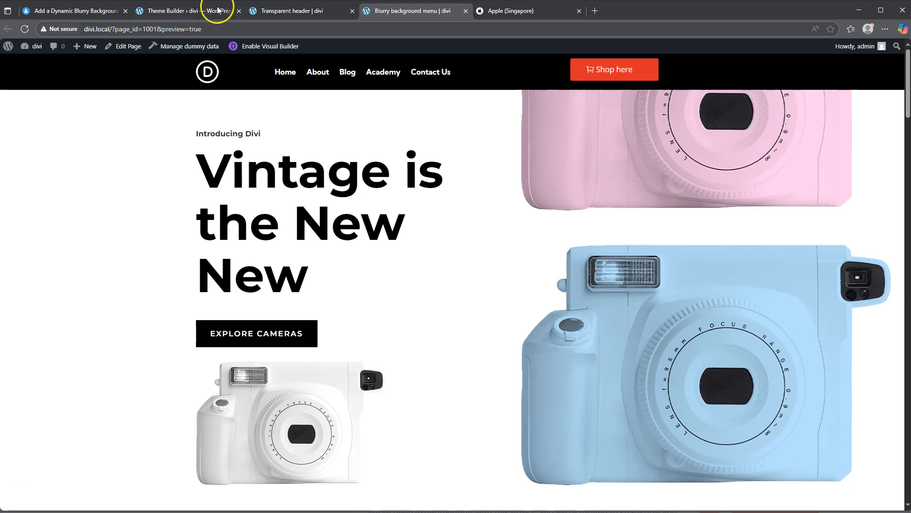
pyautogui.click(176, 10)
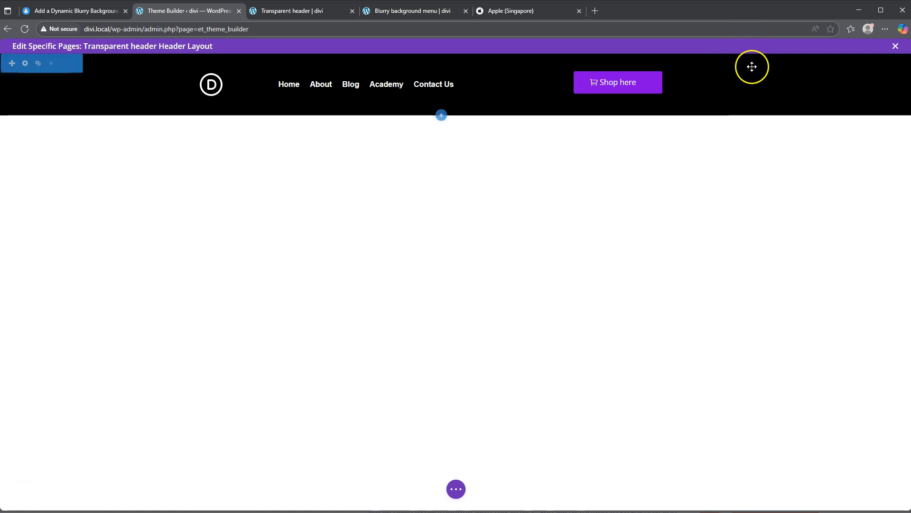
pyautogui.click(522, 12)
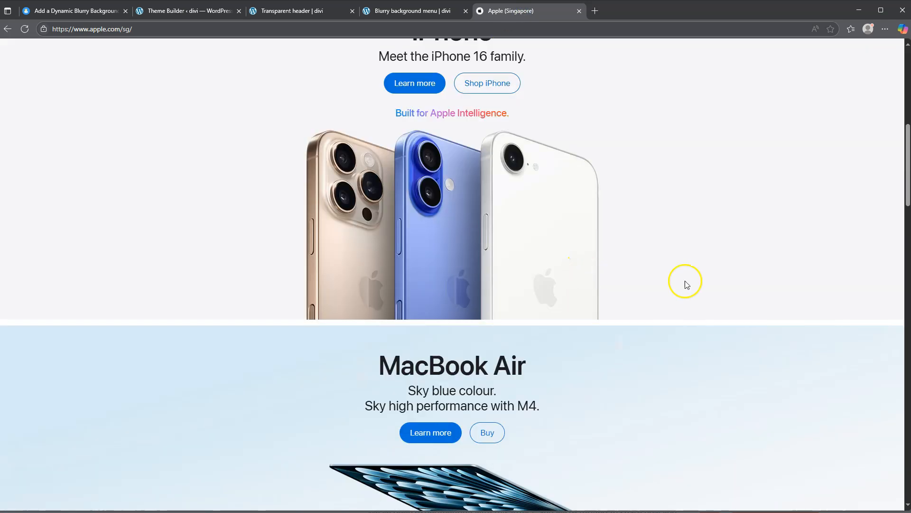
pyautogui.scroll(8, 718, 257)
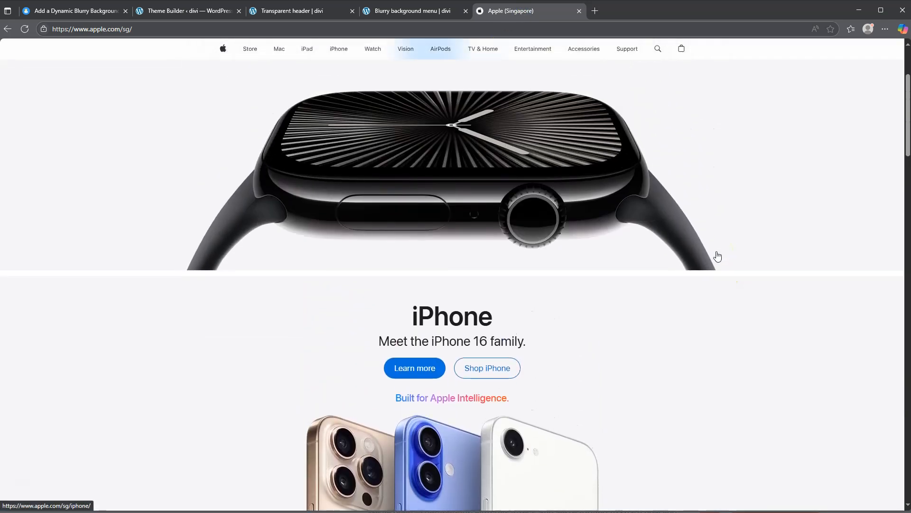
pyautogui.scroll(1, 717, 256)
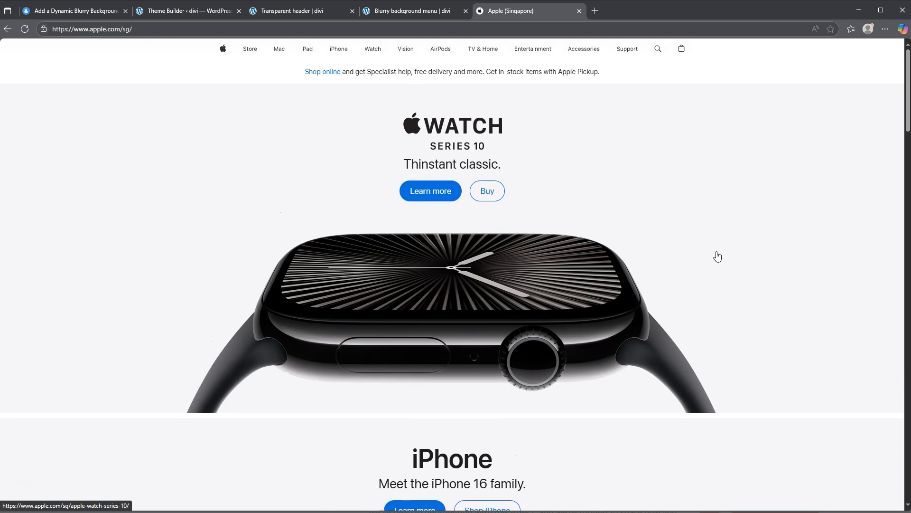
pyautogui.click(175, 11)
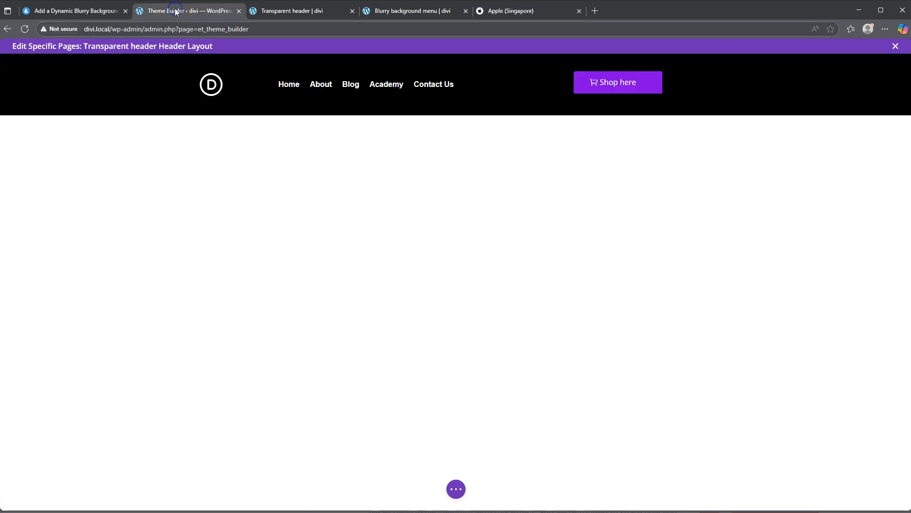
# Step: Save the Transparent header layout, close its editor and save the Theme Builder changes
pyautogui.moveTo(95, 97)
pyautogui.click(456, 489)
pyautogui.click(883, 488)
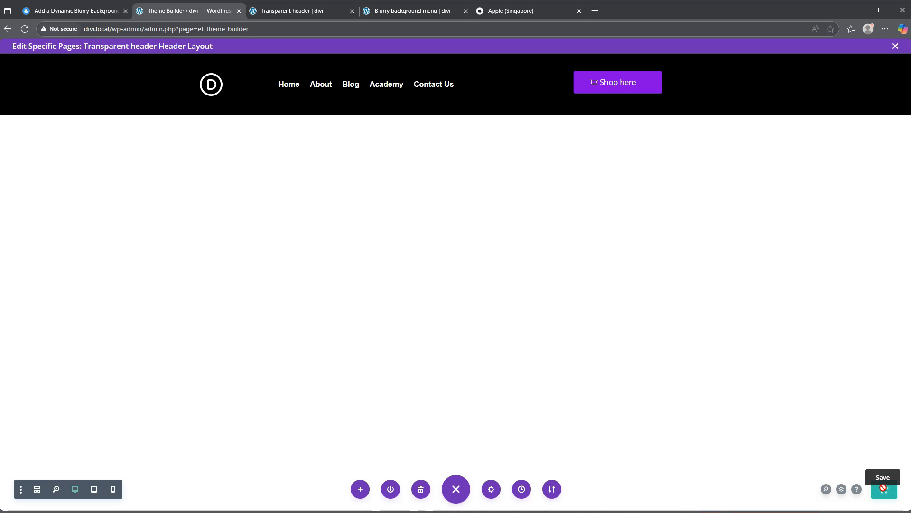
pyautogui.click(896, 46)
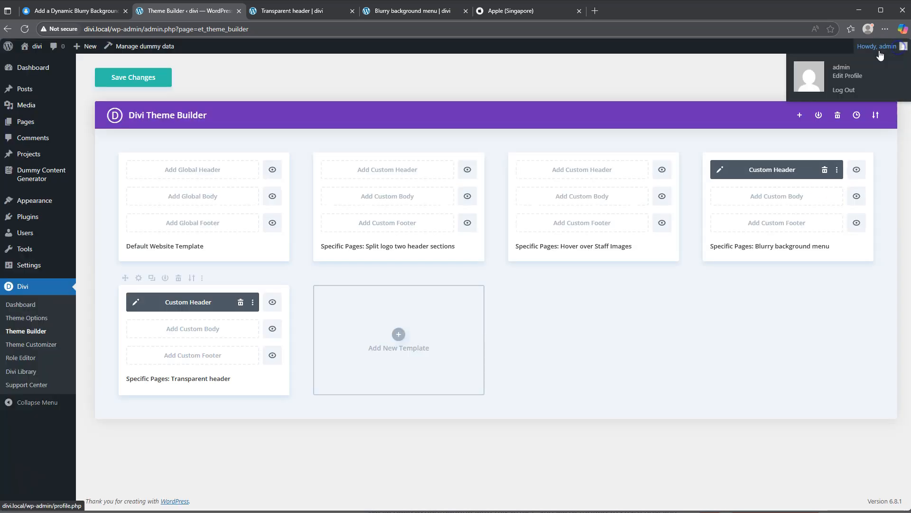
pyautogui.click(128, 77)
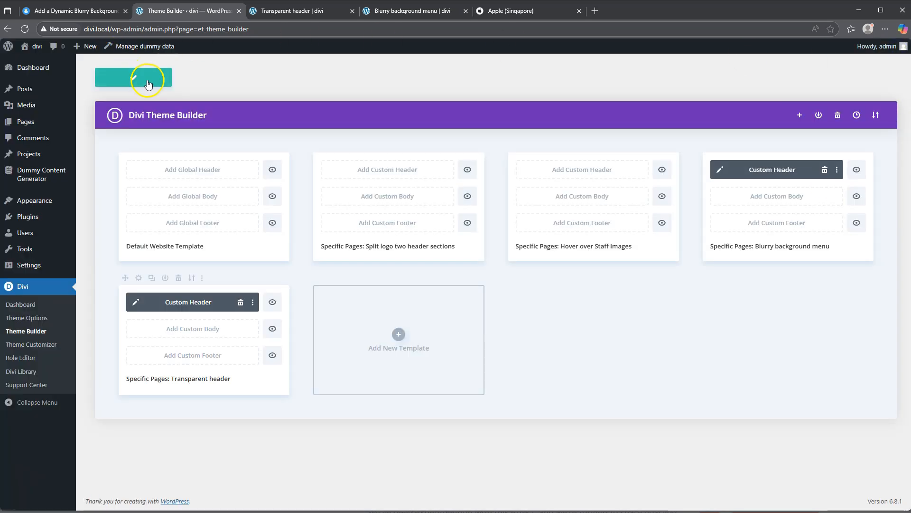
# Step: Reload the Transparent header page and check how its header behaves when scrolling
pyautogui.click(304, 10)
pyautogui.click(25, 28)
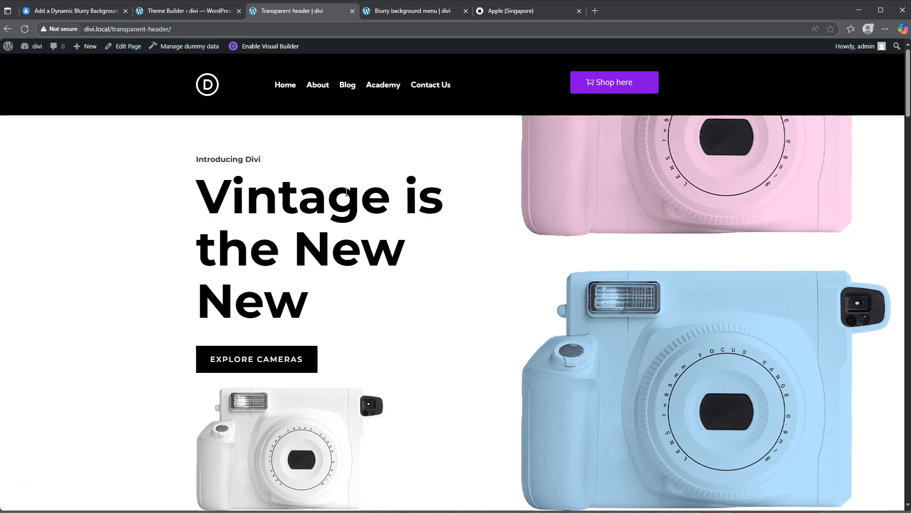
pyautogui.scroll(-8, 347, 192)
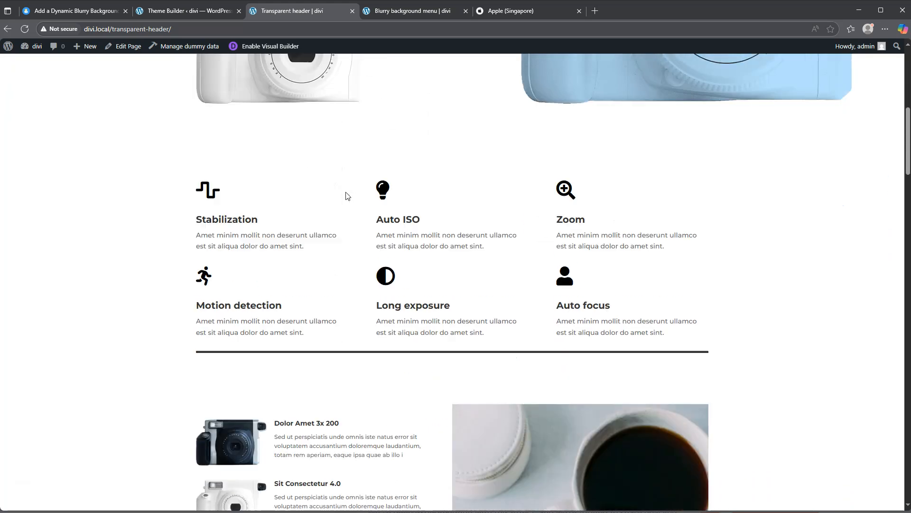
pyautogui.scroll(-5, 347, 195)
pyautogui.scroll(13, 347, 194)
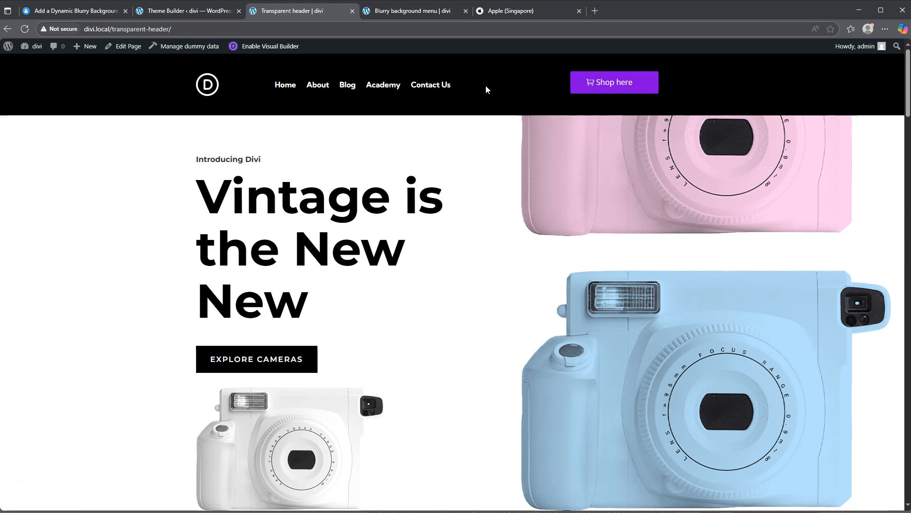
# Step: Reopen the Transparent header template's custom header, set its section's sticky position to Stick to Top and save the layout
pyautogui.click(183, 14)
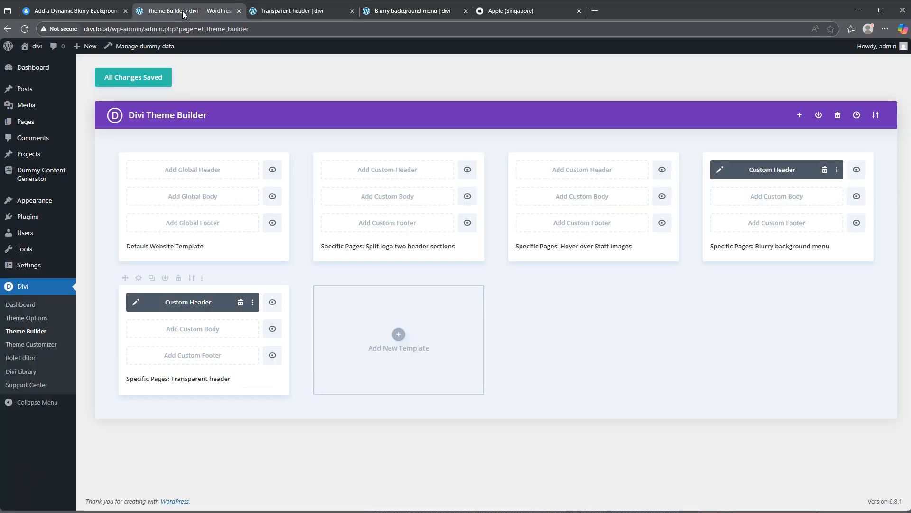
pyautogui.click(134, 304)
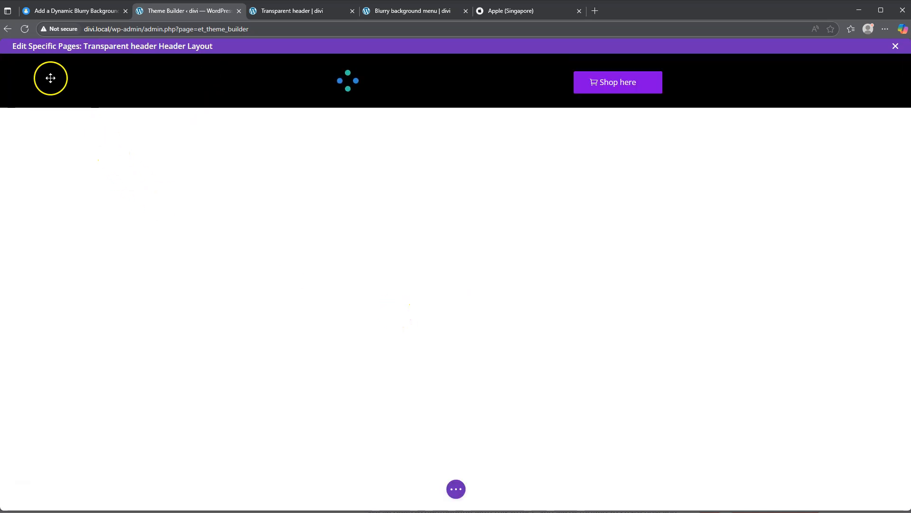
pyautogui.click(25, 64)
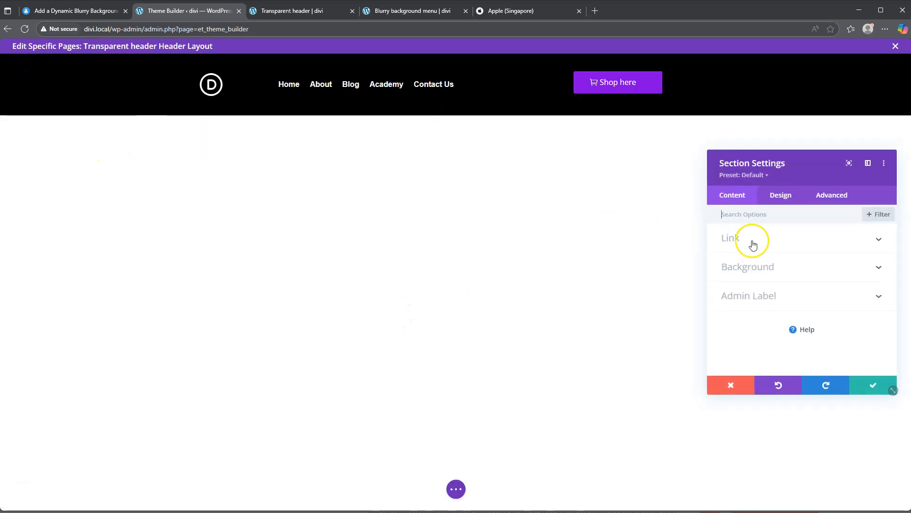
pyautogui.click(835, 201)
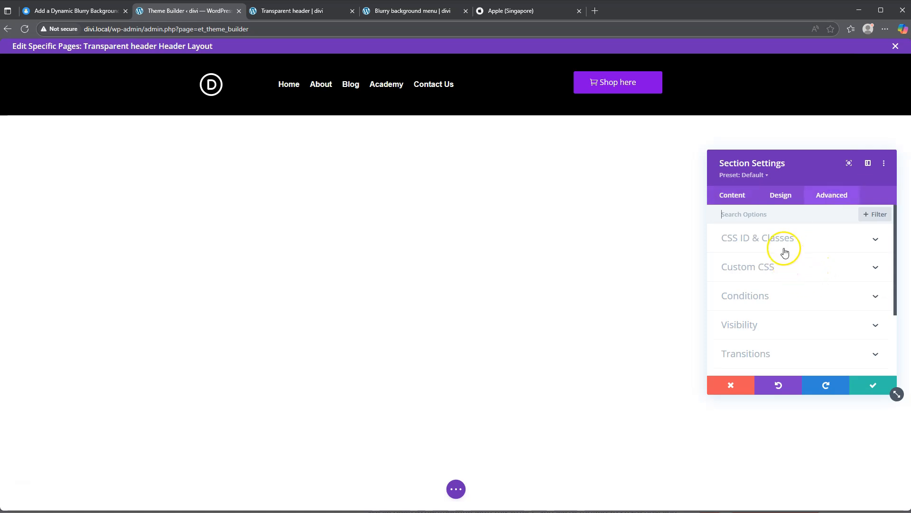
pyautogui.scroll(-2, 777, 290)
pyautogui.click(779, 317)
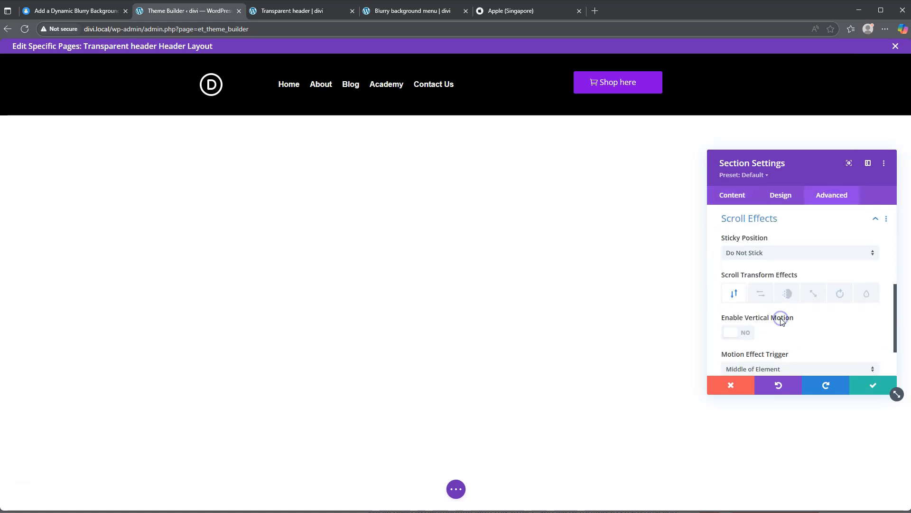
pyautogui.click(777, 256)
pyautogui.click(762, 277)
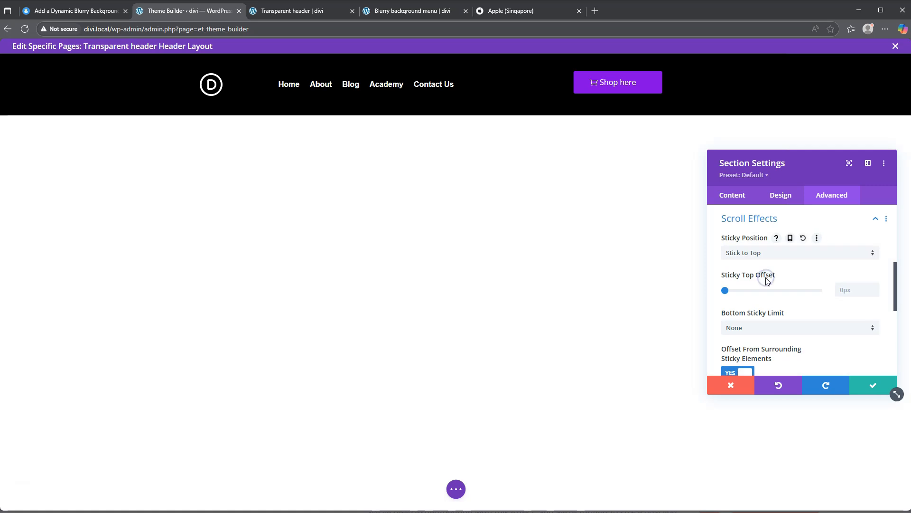
pyautogui.click(891, 384)
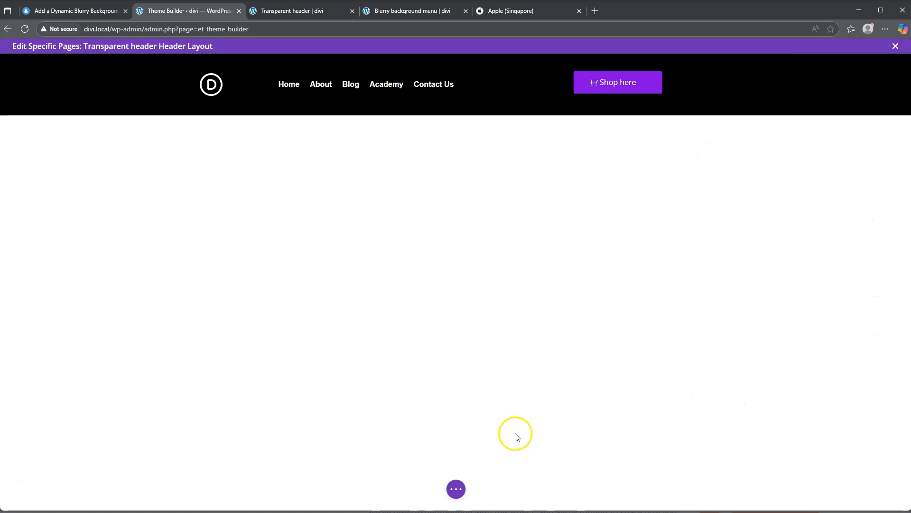
pyautogui.click(459, 484)
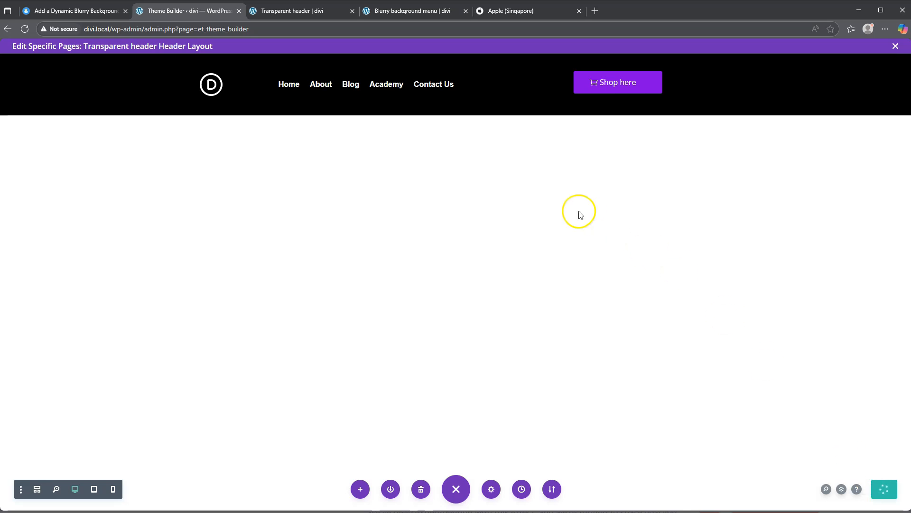
# Step: Reload the Transparent header page and check the header's sticky behaviour while scrolling up and down
pyautogui.click(303, 13)
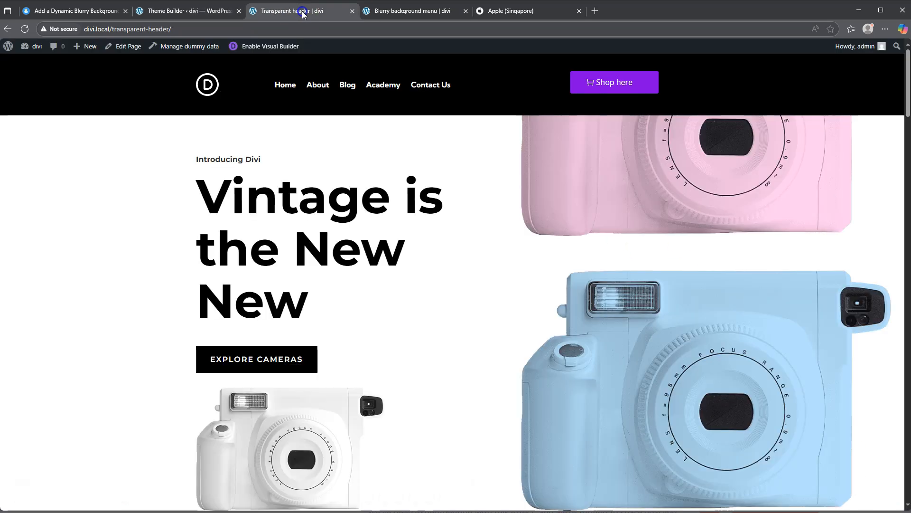
pyautogui.click(24, 29)
pyautogui.scroll(-7, 227, 152)
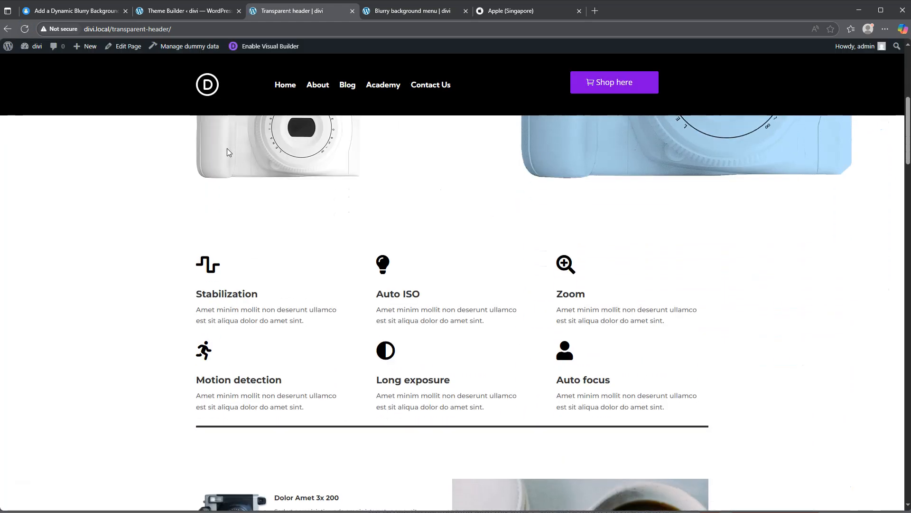
pyautogui.scroll(-3, 227, 152)
pyautogui.scroll(6, 227, 152)
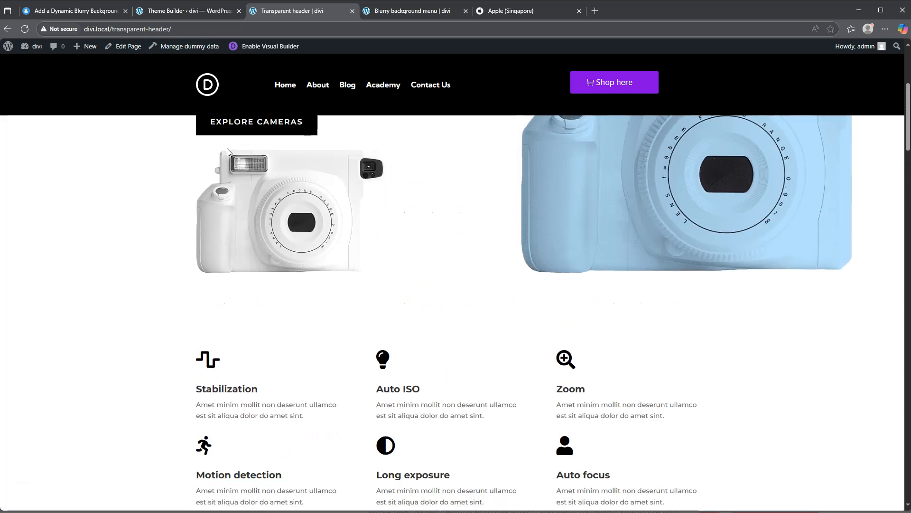
pyautogui.scroll(5, 227, 152)
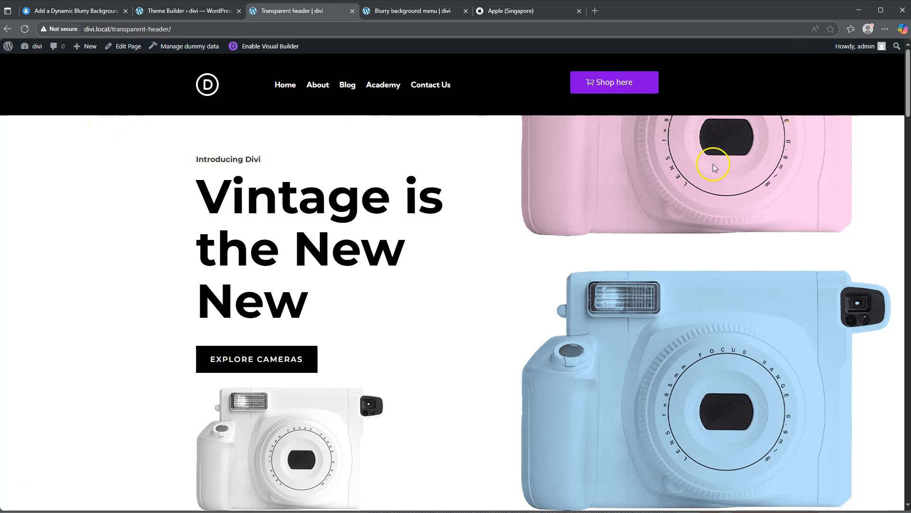
pyautogui.scroll(-5, 544, 199)
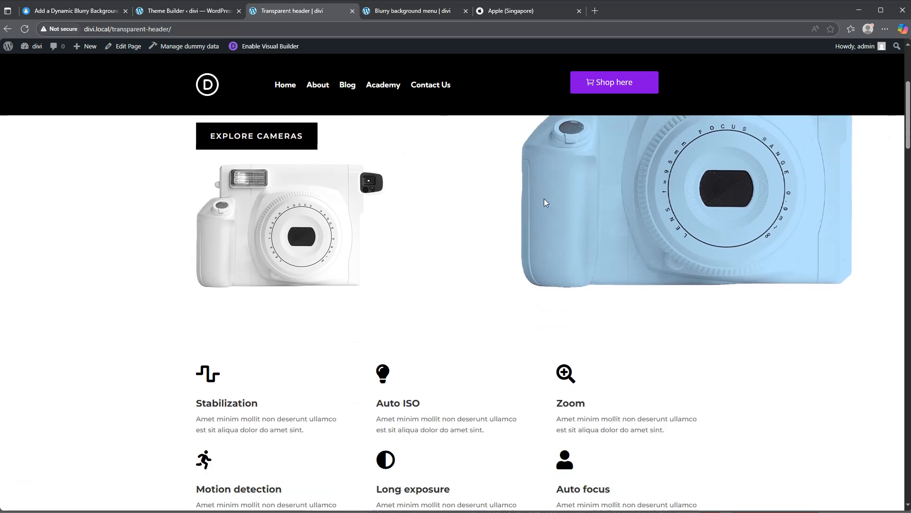
pyautogui.scroll(-5, 544, 199)
pyautogui.scroll(4, 544, 198)
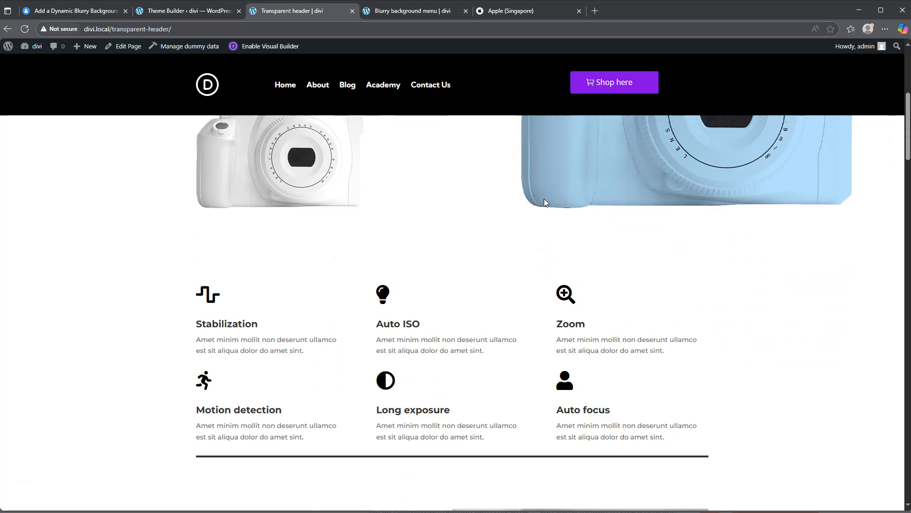
pyautogui.scroll(6, 544, 198)
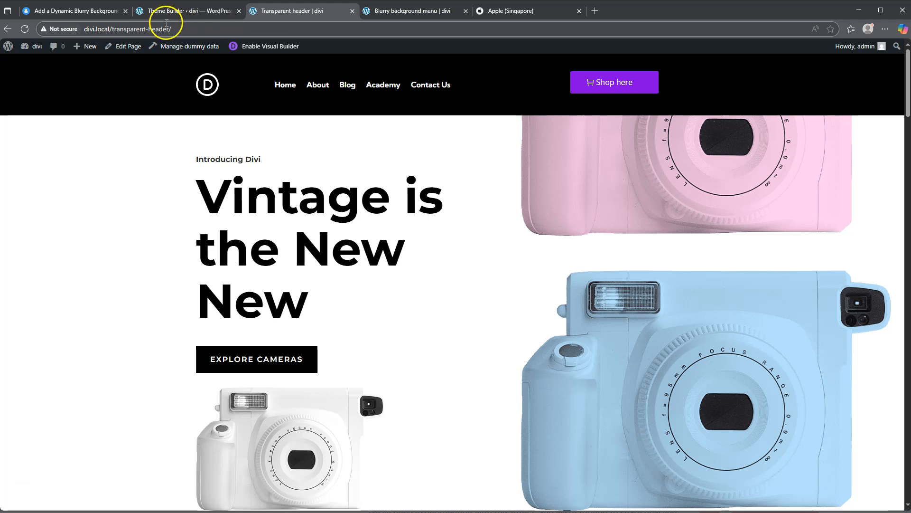
# Step: Copy the two backdrop-filter CSS lines from the Add a Dynamic Blurry Background on Scroll tutorial page
pyautogui.click(74, 12)
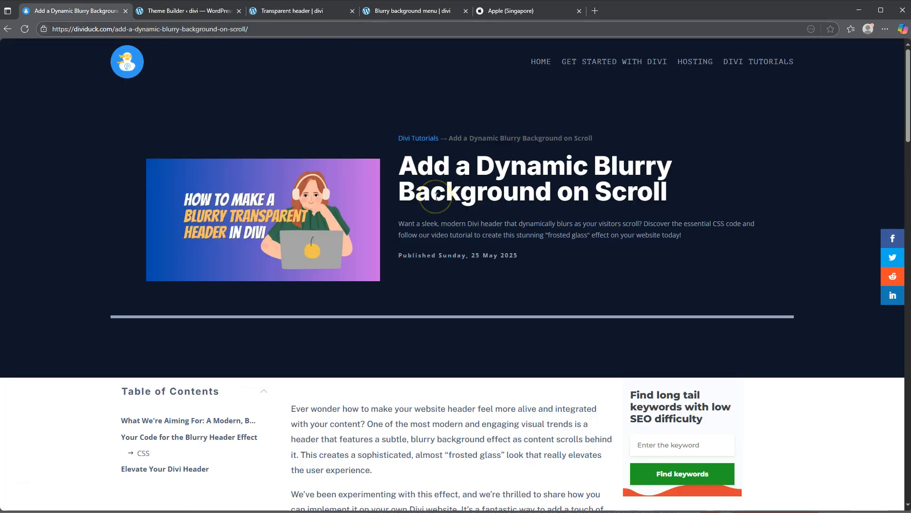
pyautogui.scroll(-10, 436, 196)
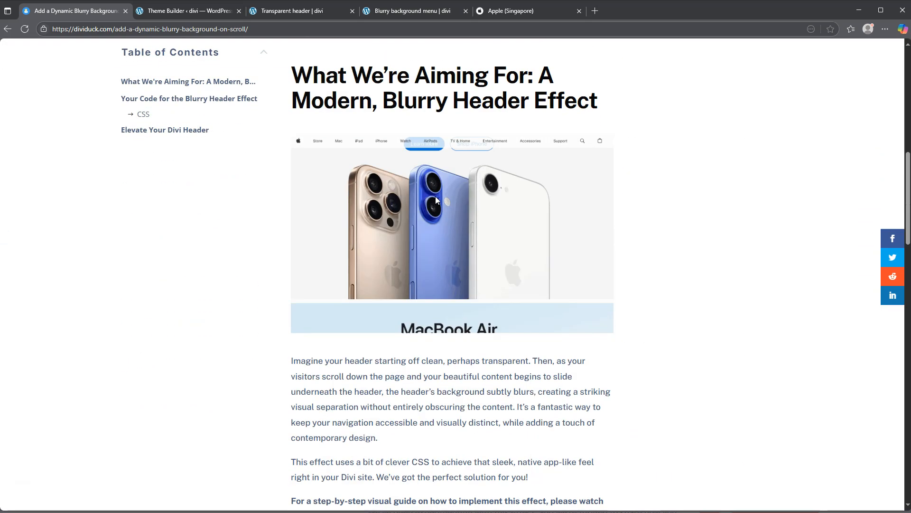
pyautogui.scroll(-7, 436, 199)
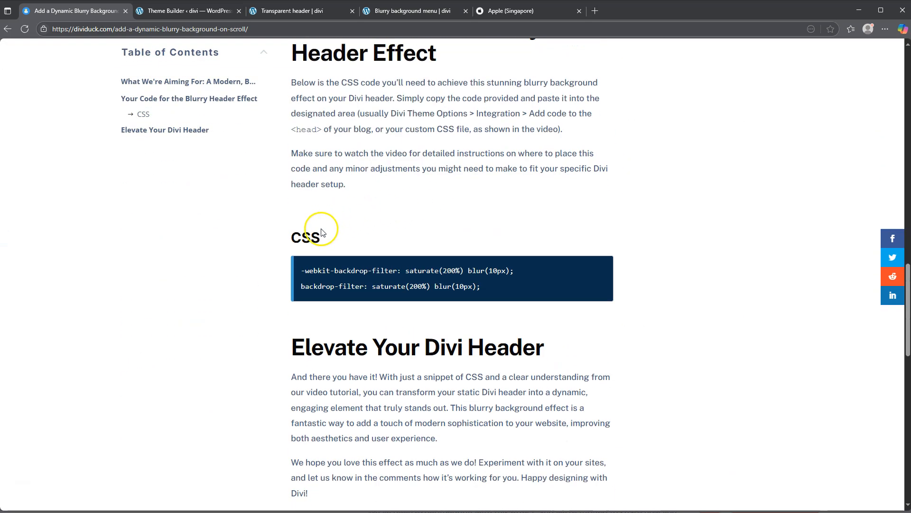
pyautogui.moveTo(481, 287); pyautogui.dragTo(300, 272)
pyautogui.hotkey('ctrl', 'c')
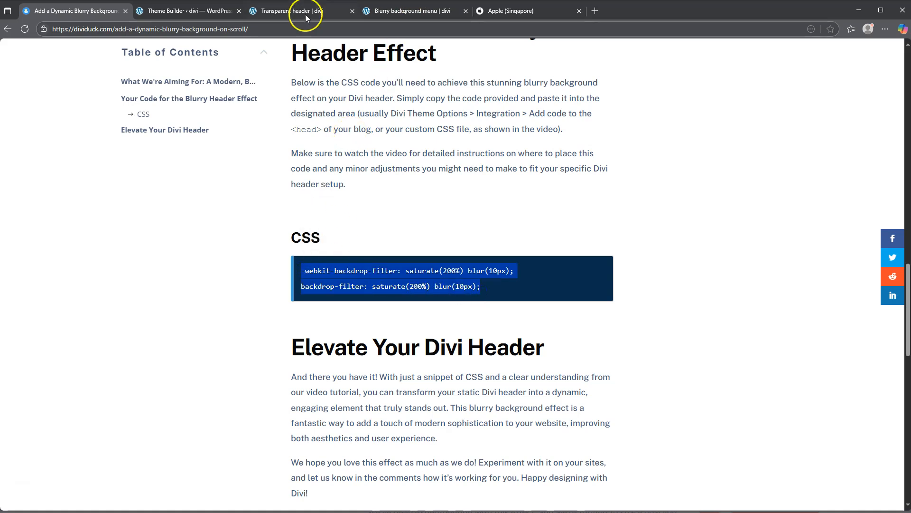
# Step: Paste the copied saturate(200%) blur(10px) backdrop-filter code into the header section's Main Element custom CSS in the Theme Builder
pyautogui.click(185, 9)
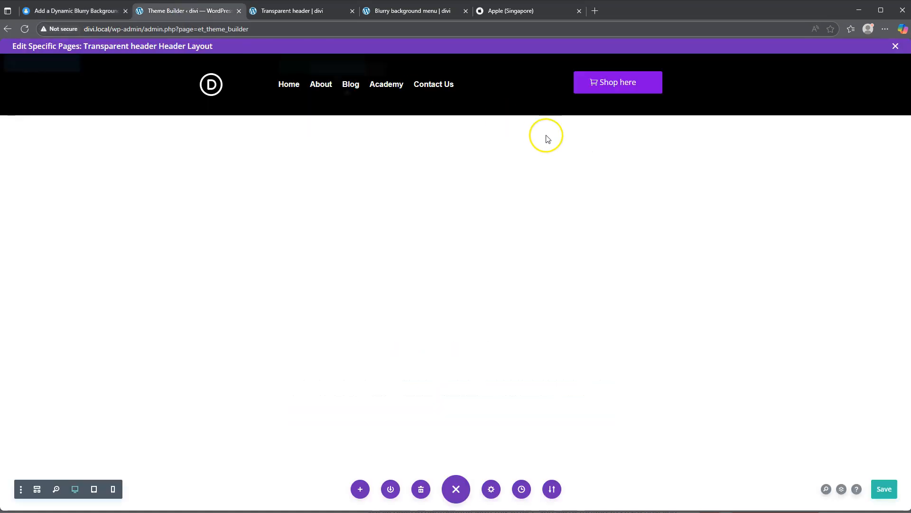
pyautogui.moveTo(138, 84)
pyautogui.click(25, 64)
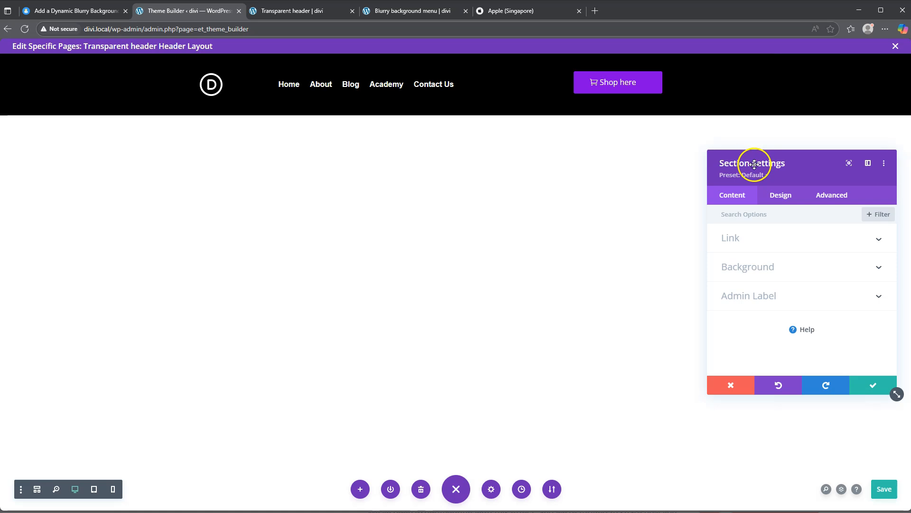
pyautogui.click(831, 195)
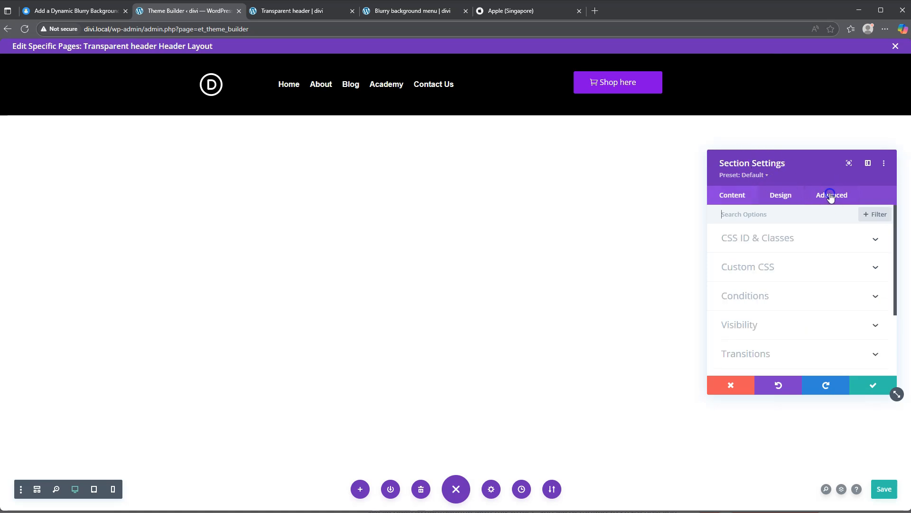
pyautogui.click(760, 266)
pyautogui.click(839, 245)
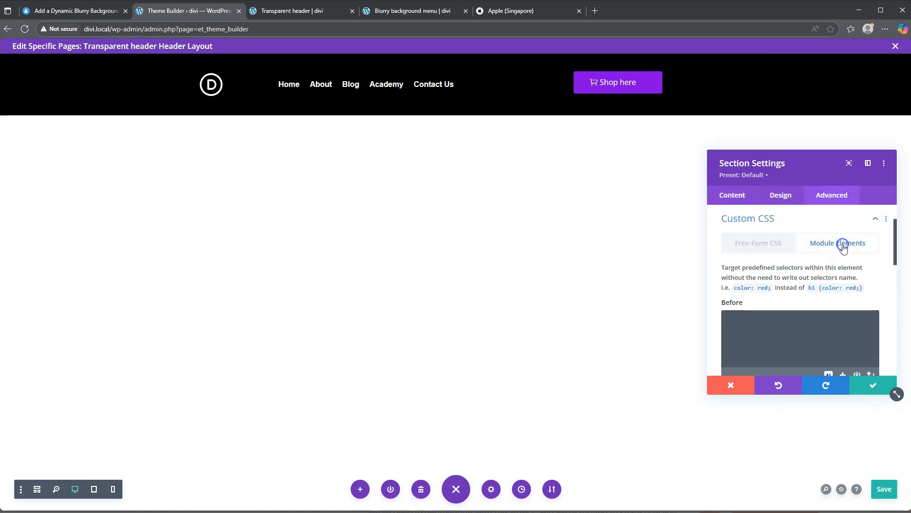
pyautogui.scroll(-2, 765, 330)
pyautogui.click(752, 329)
pyautogui.hotkey('ctrl', 'v')
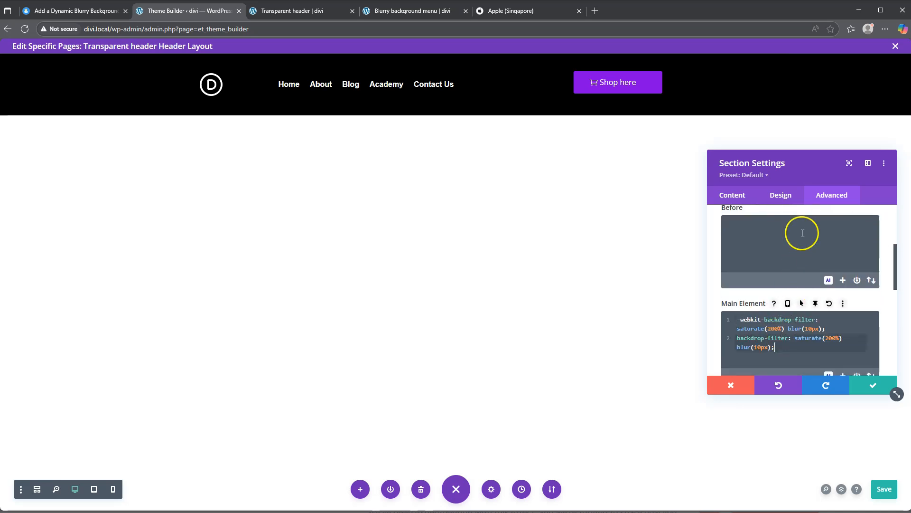
# Step: Apply the section settings with the blur CSS and save the header layout
pyautogui.scroll(-5, 795, 246)
pyautogui.scroll(-1, 794, 267)
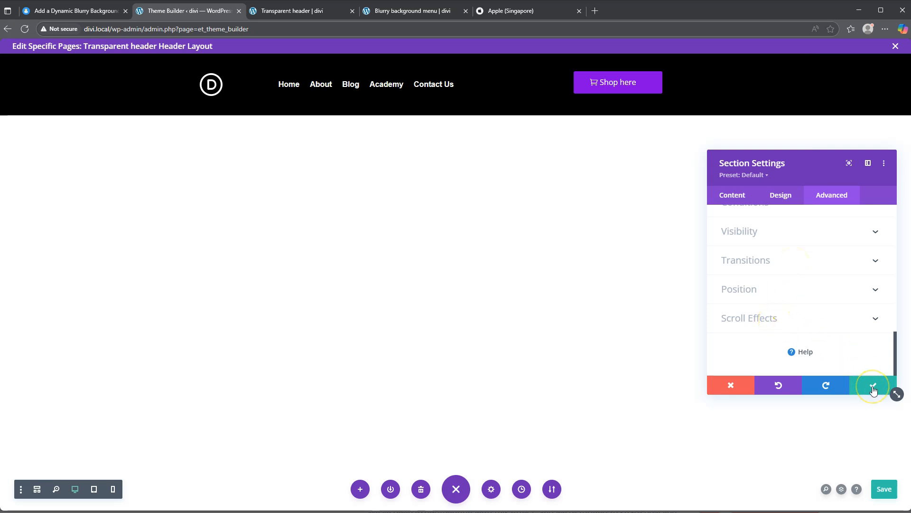
pyautogui.scroll(10, 823, 309)
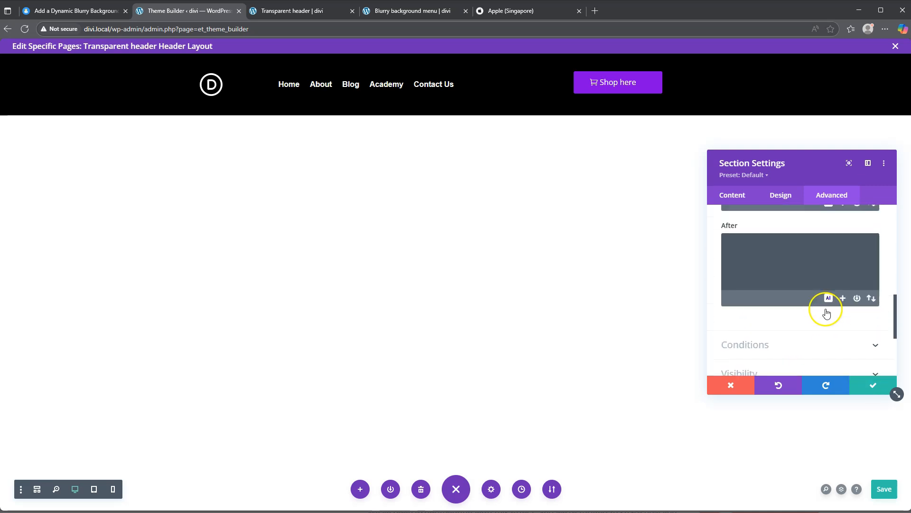
pyautogui.click(777, 271)
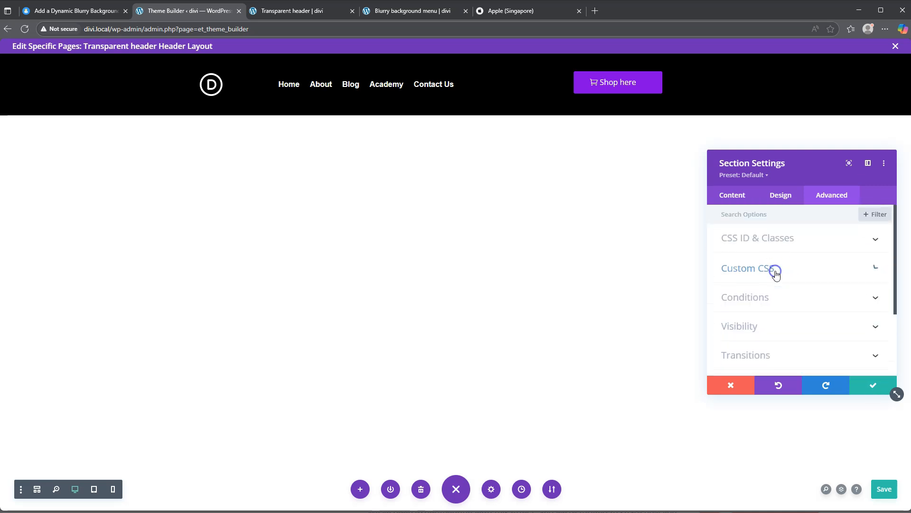
pyautogui.click(776, 237)
pyautogui.click(749, 311)
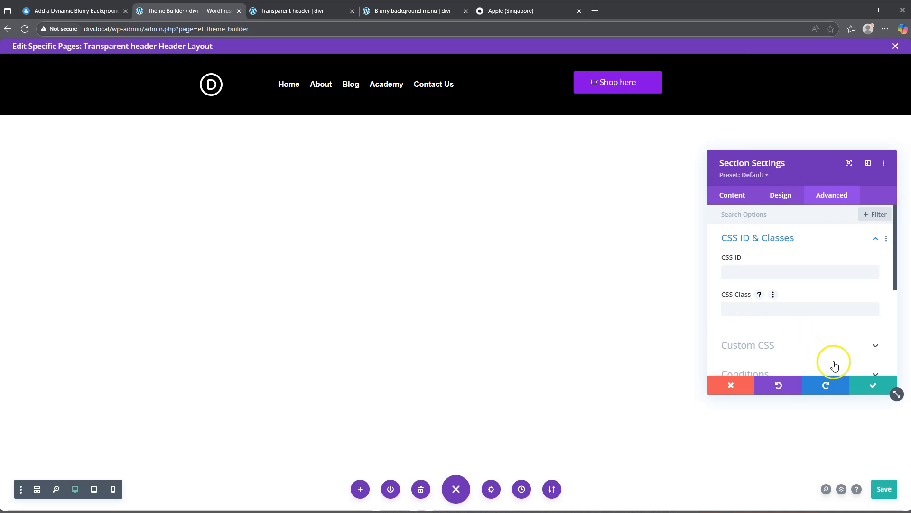
pyautogui.click(873, 385)
pyautogui.click(881, 489)
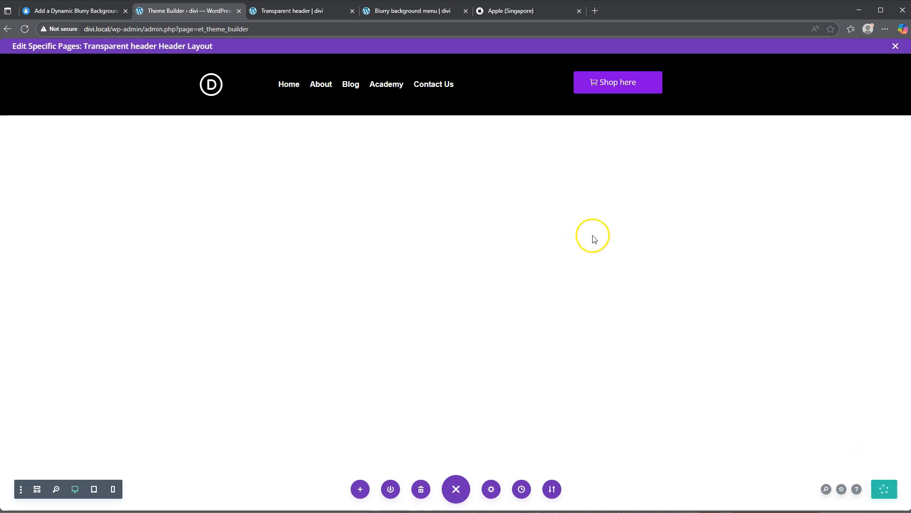
# Step: Reload the Transparent header page and inspect the header background for the blur effect while scrolling
pyautogui.click(292, 10)
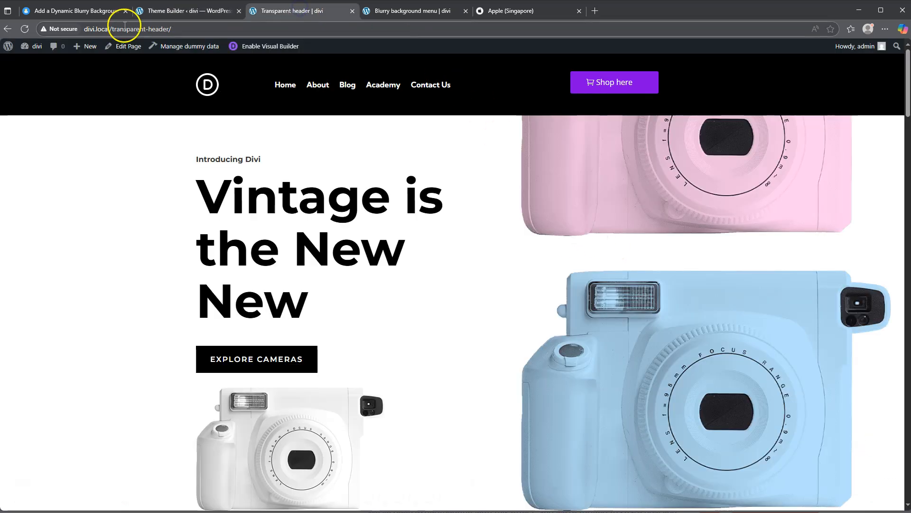
pyautogui.click(24, 29)
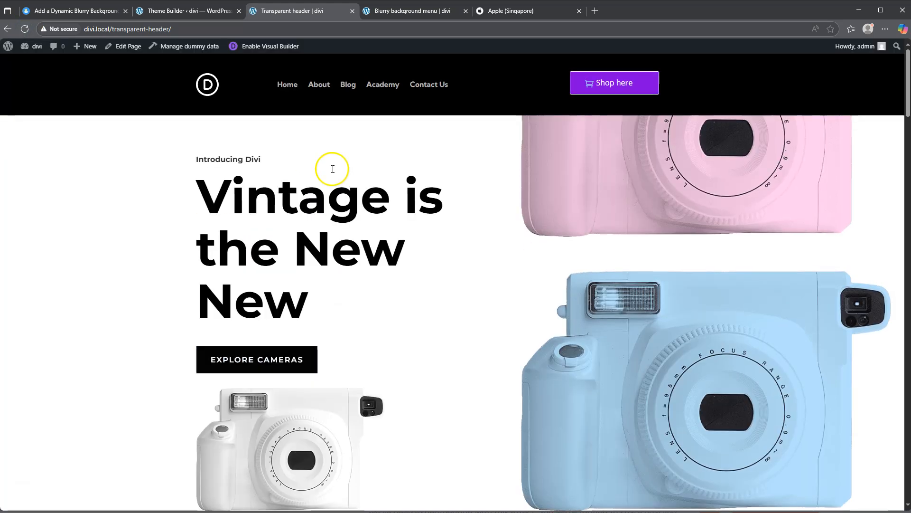
pyautogui.scroll(-7, 376, 188)
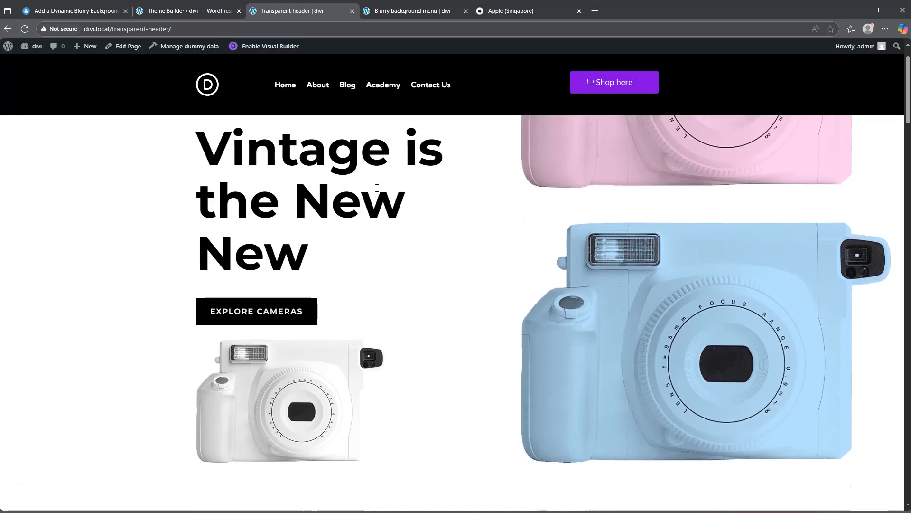
pyautogui.scroll(-10, 377, 190)
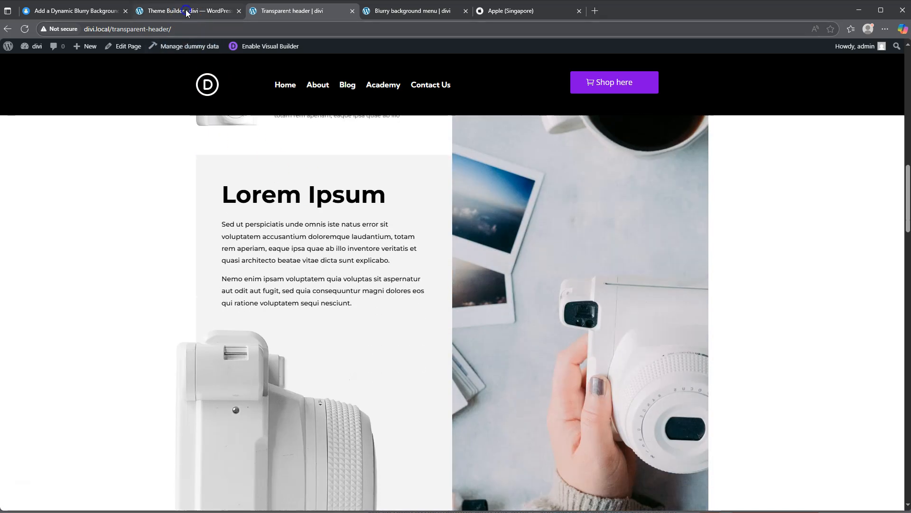
# Step: Reopen the header section's settings and review its sticky position and Module Elements custom CSS
pyautogui.click(187, 10)
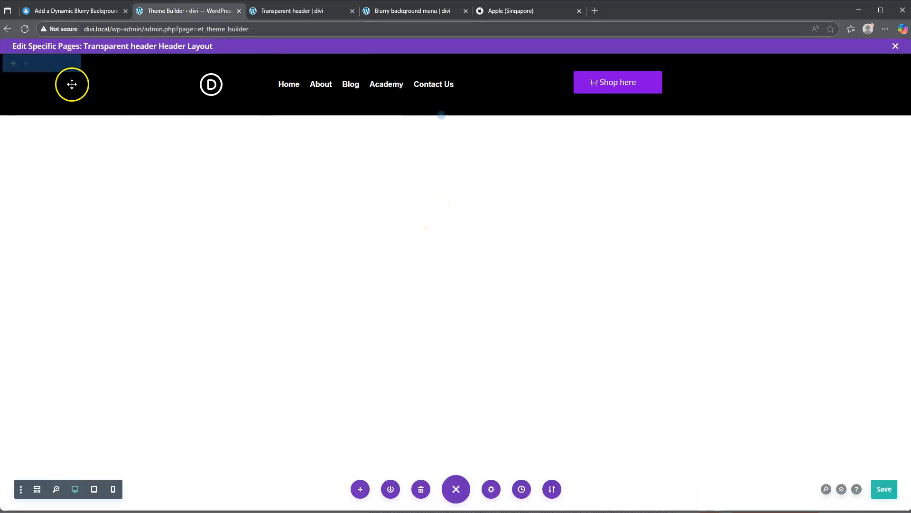
pyautogui.click(25, 64)
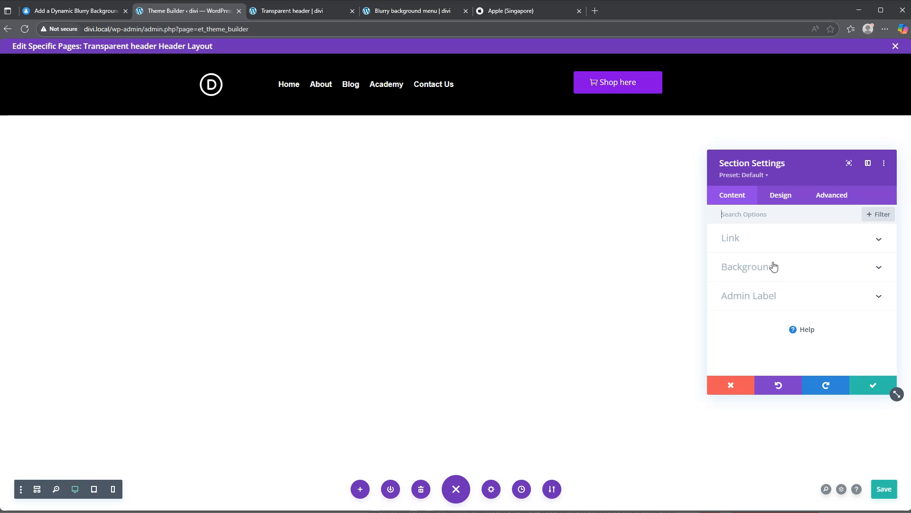
pyautogui.click(836, 197)
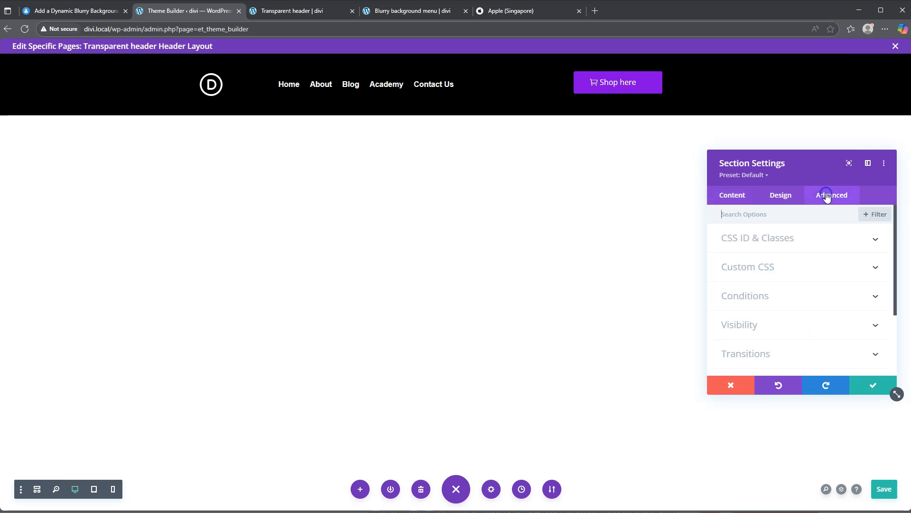
pyautogui.scroll(-3, 779, 303)
pyautogui.click(768, 317)
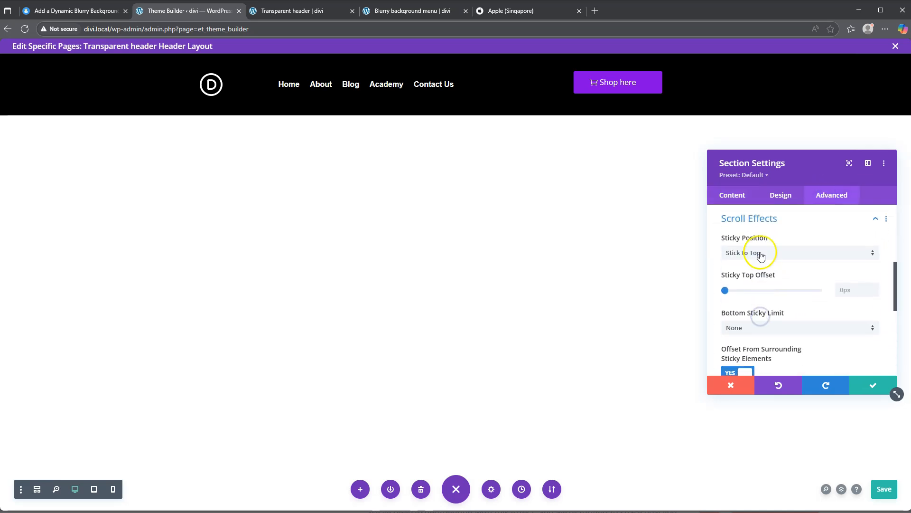
pyautogui.click(762, 220)
pyautogui.scroll(3, 781, 280)
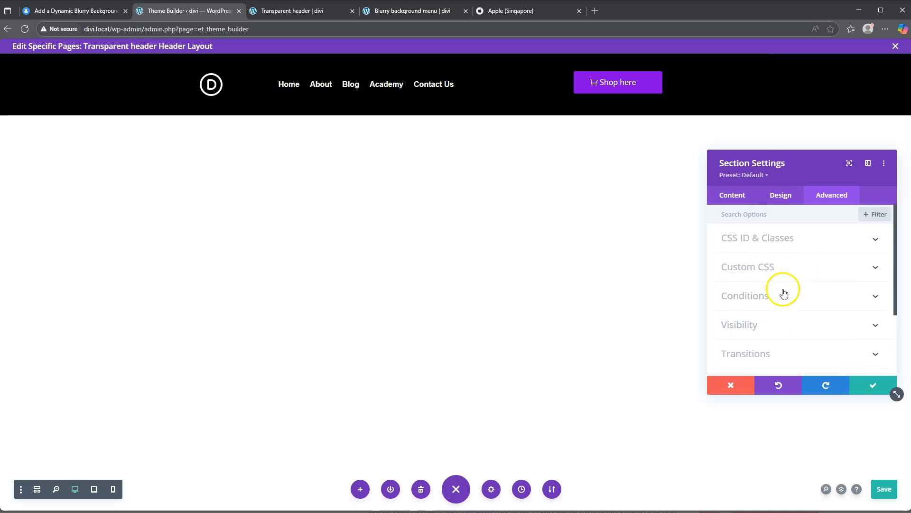
pyautogui.click(765, 267)
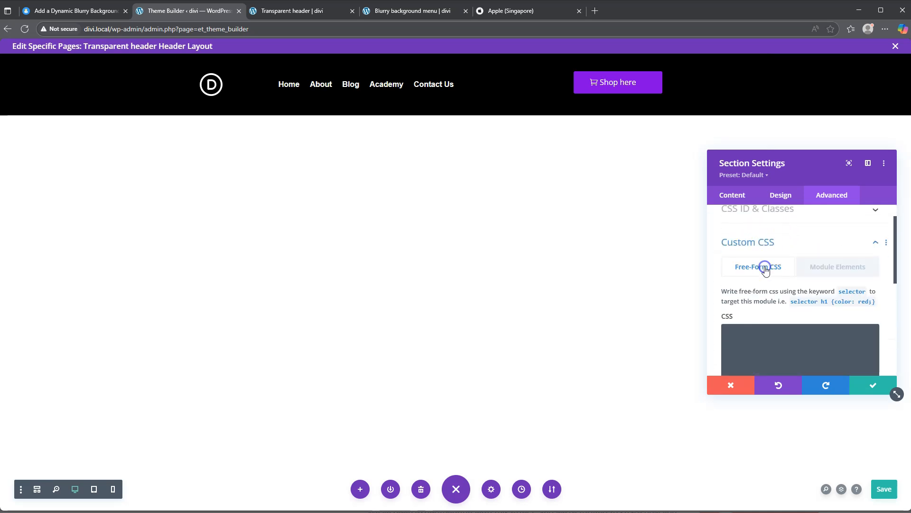
pyautogui.scroll(-4, 769, 280)
pyautogui.scroll(3, 769, 280)
pyautogui.click(813, 243)
pyautogui.scroll(-5, 783, 281)
pyautogui.scroll(5, 784, 285)
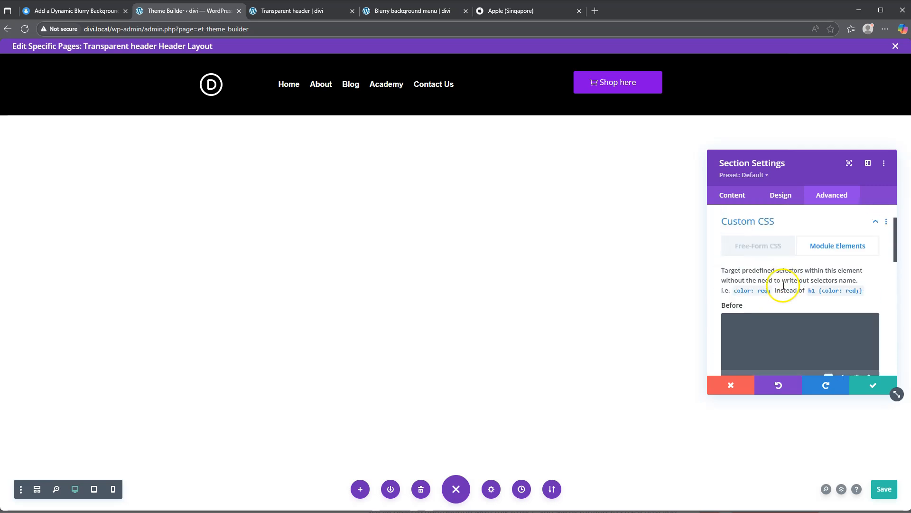
pyautogui.scroll(2, 784, 285)
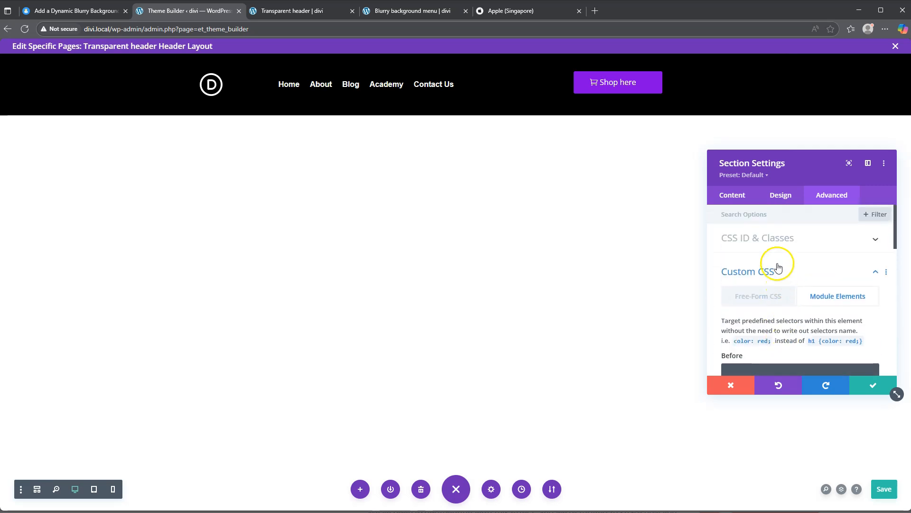
# Step: Enable sticky styling for the header section's Background option and switch to its sticky state
pyautogui.click(737, 196)
pyautogui.click(764, 267)
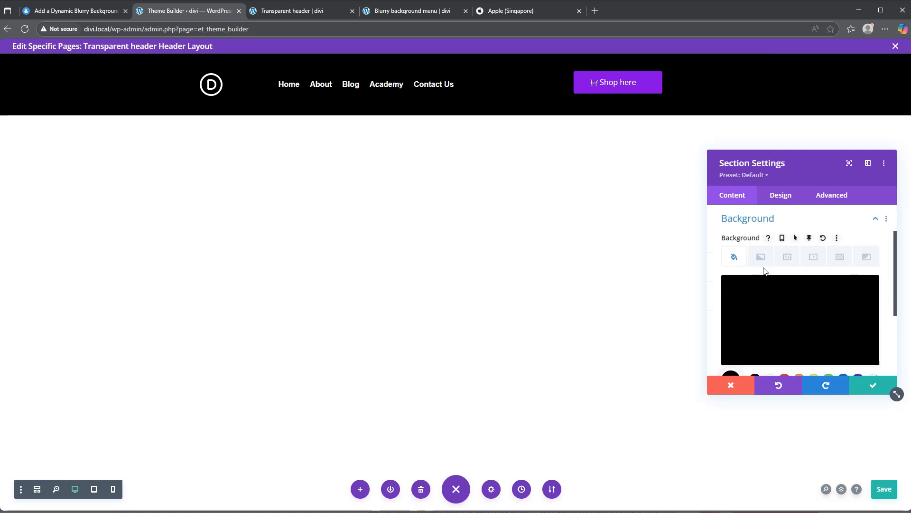
pyautogui.click(810, 239)
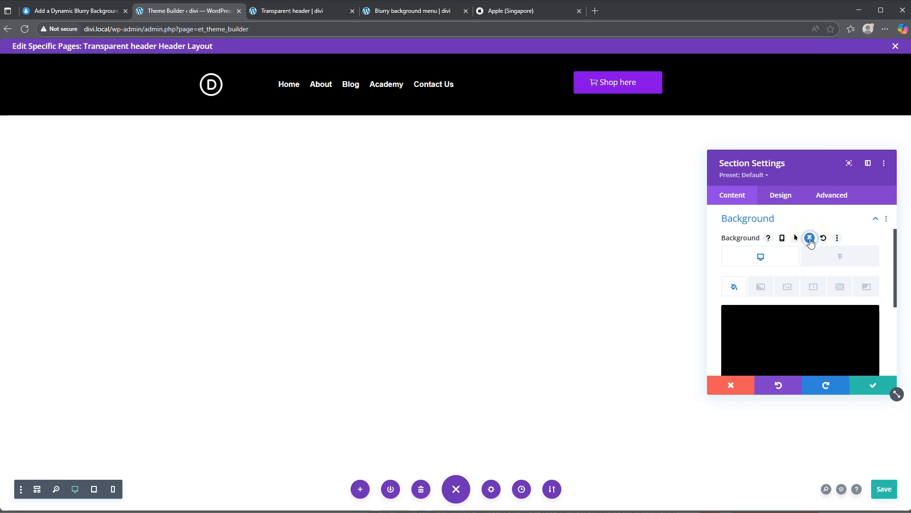
pyautogui.click(840, 257)
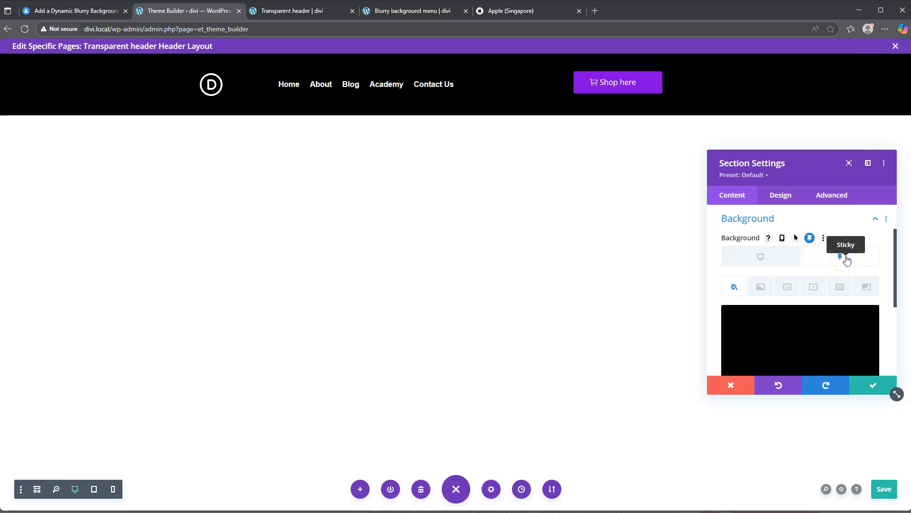
# Step: Make the sticky background a semi-transparent black with about 0.8 opacity, then apply the section settings and save the header layout
pyautogui.scroll(-1, 839, 280)
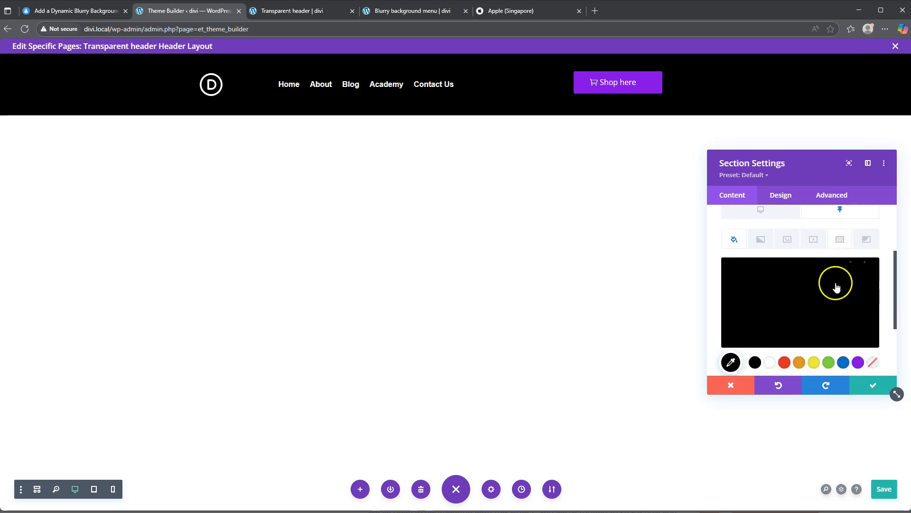
pyautogui.click(796, 293)
pyautogui.click(784, 295)
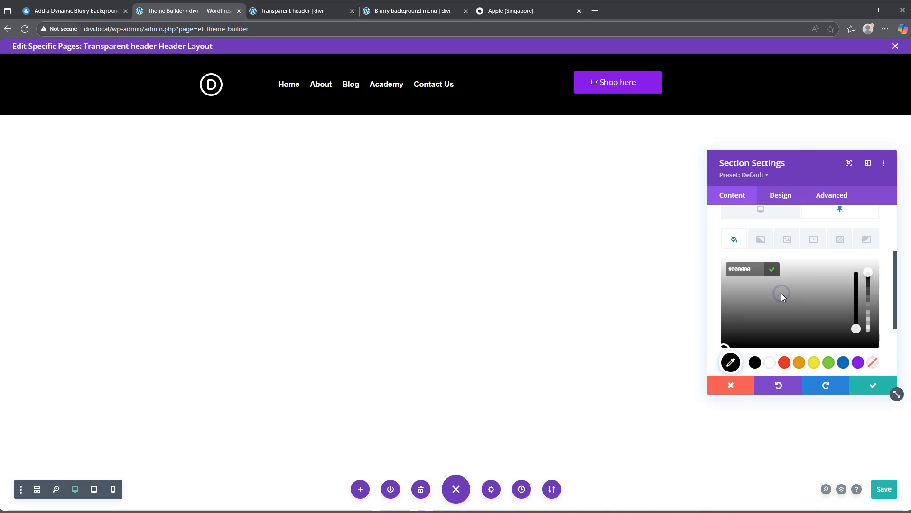
pyautogui.moveTo(867, 273); pyautogui.dragTo(868, 287)
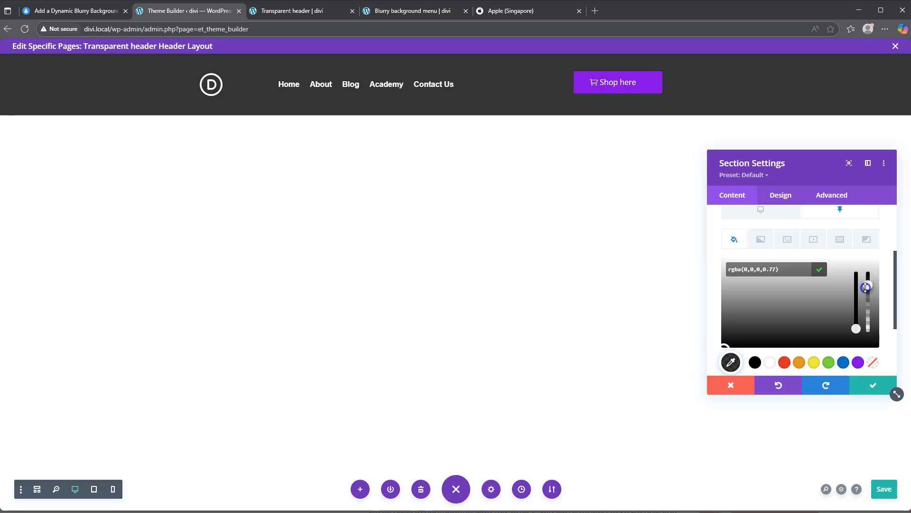
pyautogui.moveTo(866, 287); pyautogui.dragTo(866, 284)
pyautogui.click(872, 385)
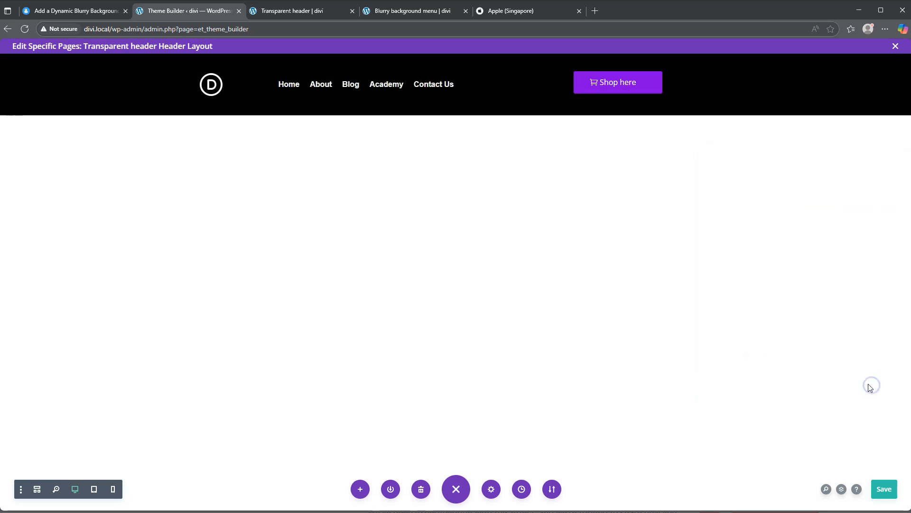
pyautogui.click(885, 490)
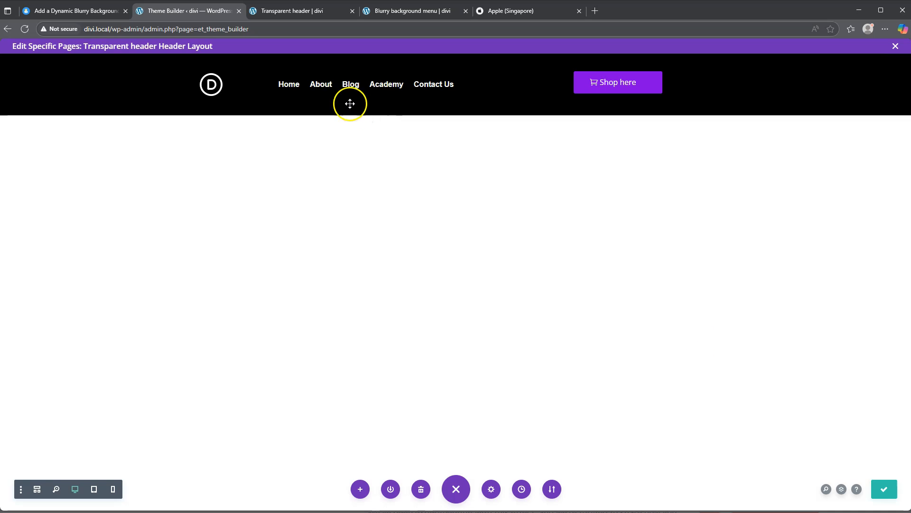
# Step: Reload the Transparent header page and examine the sticky header's semi-transparent blur over the content down the page
pyautogui.click(319, 16)
pyautogui.scroll(10, 331, 155)
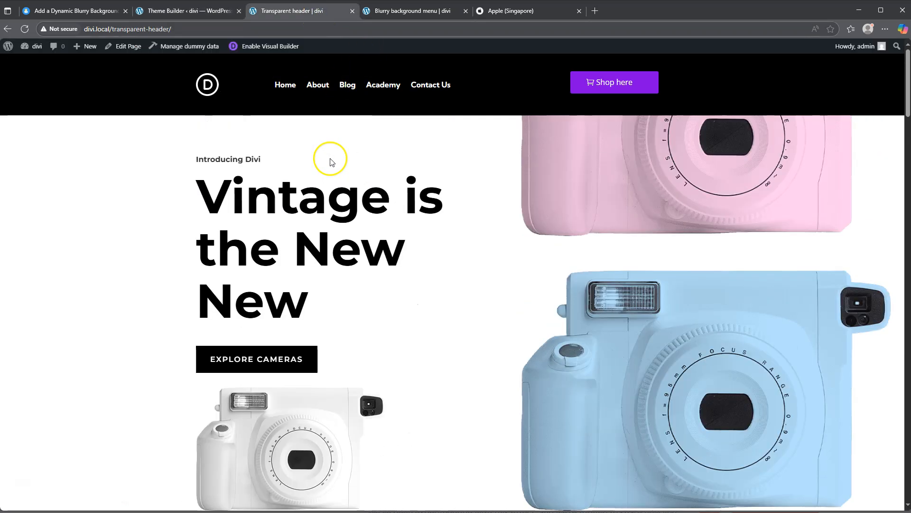
pyautogui.click(24, 29)
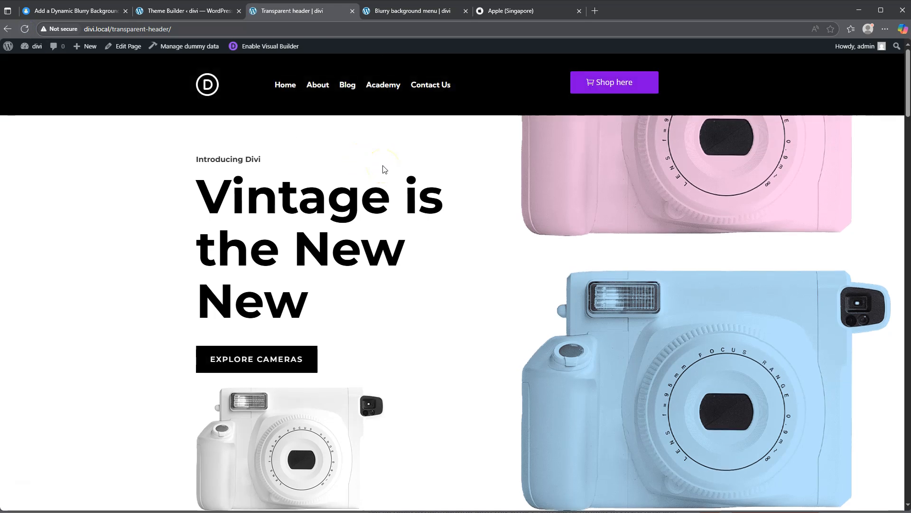
pyautogui.scroll(-3, 385, 169)
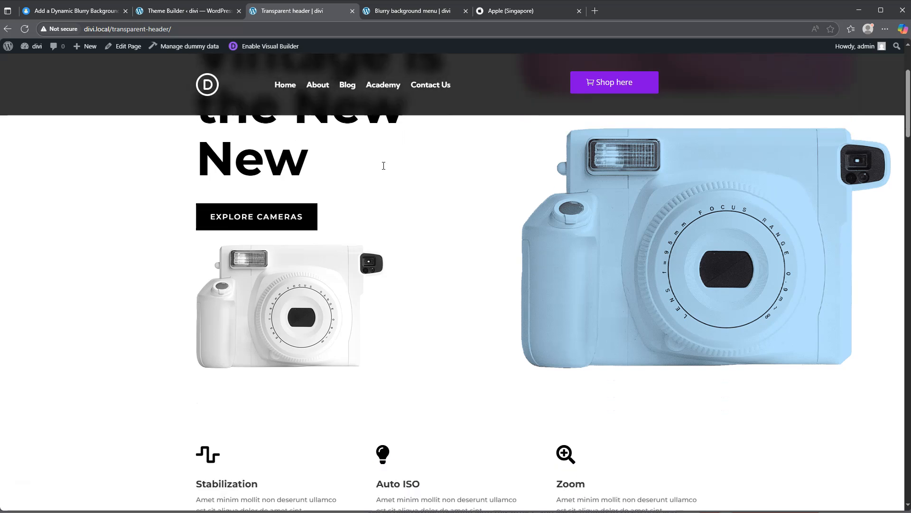
pyautogui.scroll(-1, 384, 169)
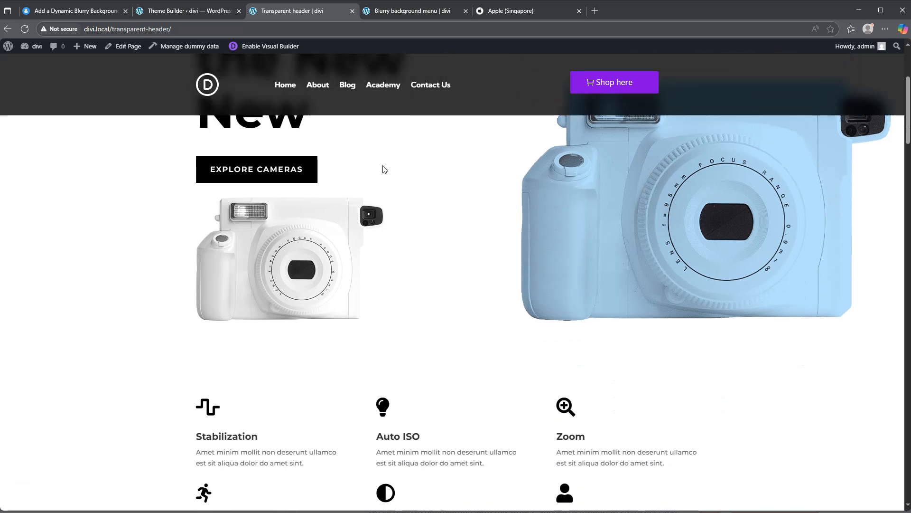
pyautogui.scroll(-1, 384, 170)
pyautogui.scroll(-1, 384, 169)
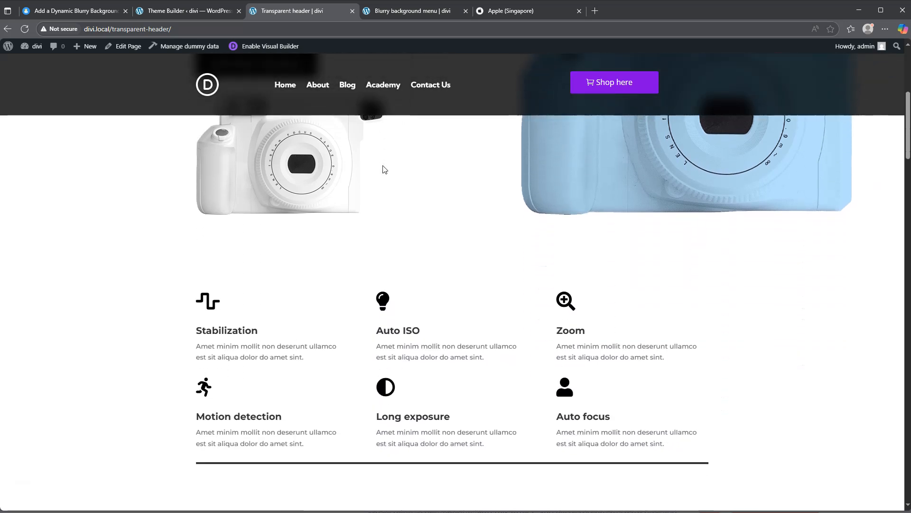
pyautogui.scroll(-2, 384, 170)
pyautogui.scroll(-2, 384, 170)
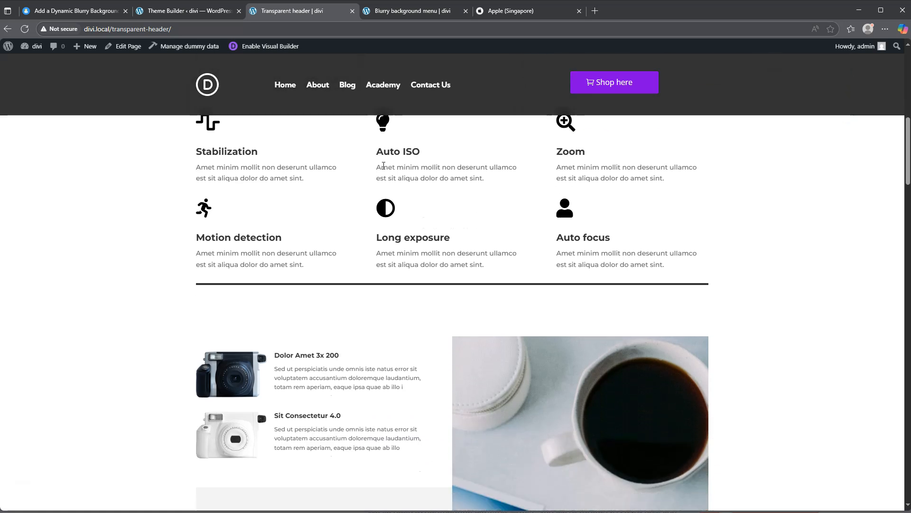
pyautogui.scroll(-4, 383, 166)
pyautogui.scroll(-1, 385, 170)
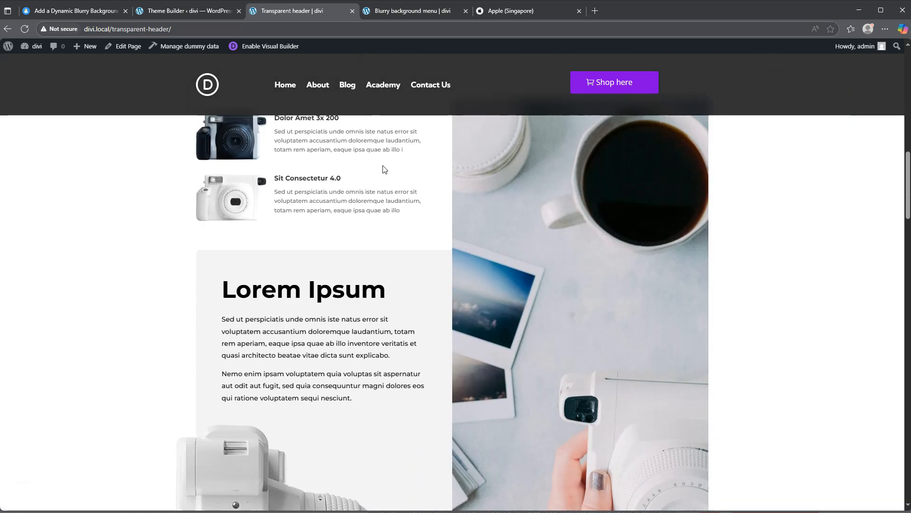
pyautogui.scroll(-4, 384, 169)
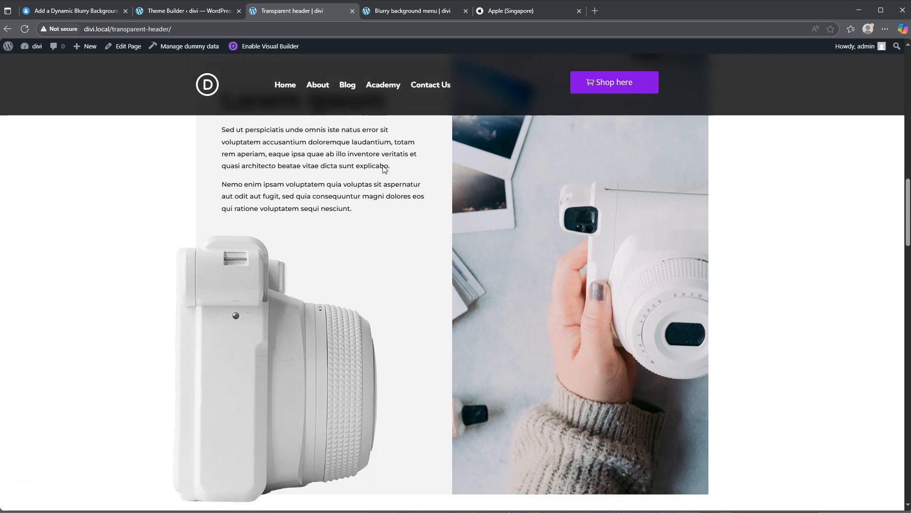